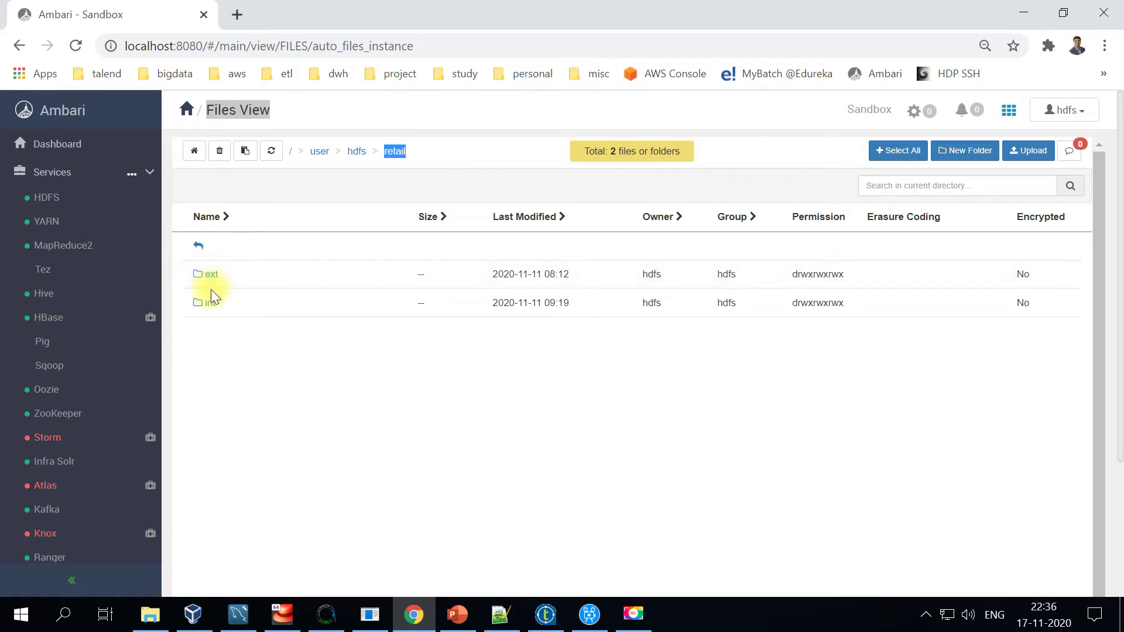
Check the contents of the customer folder under retail/ext in the HDFS file browser and return to ext.
left_click(218, 274)
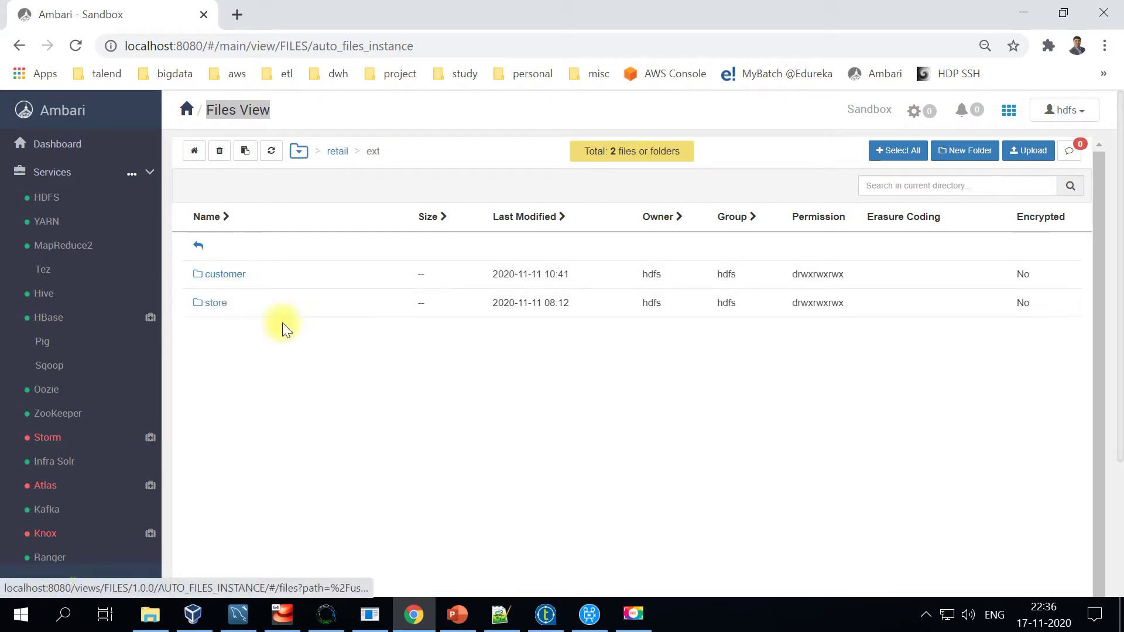
left_click(226, 280)
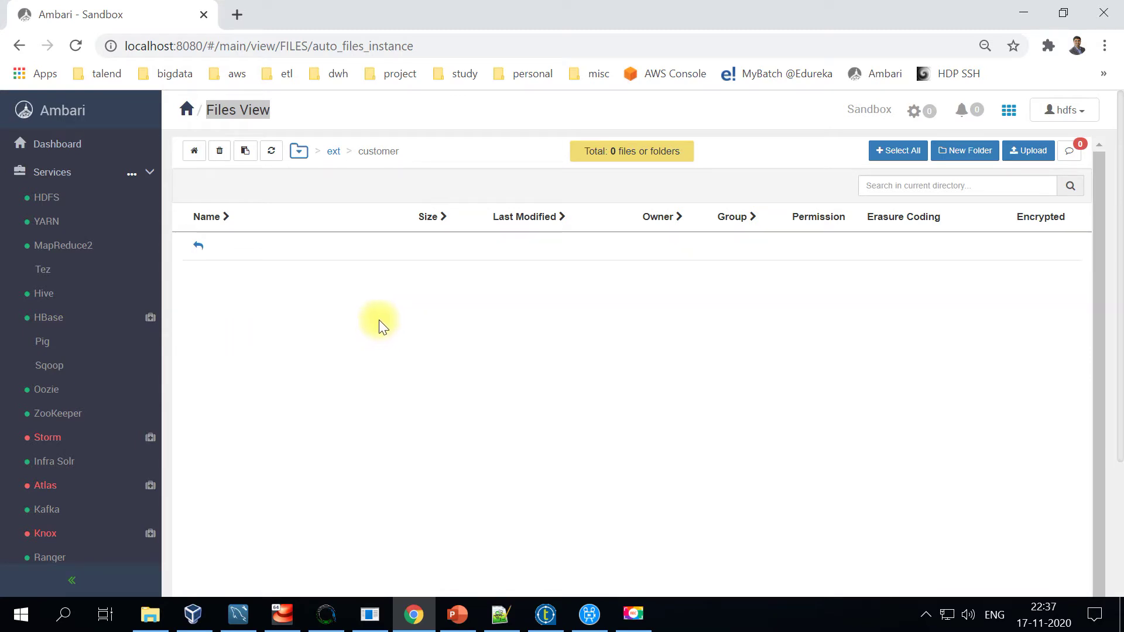
left_click(332, 152)
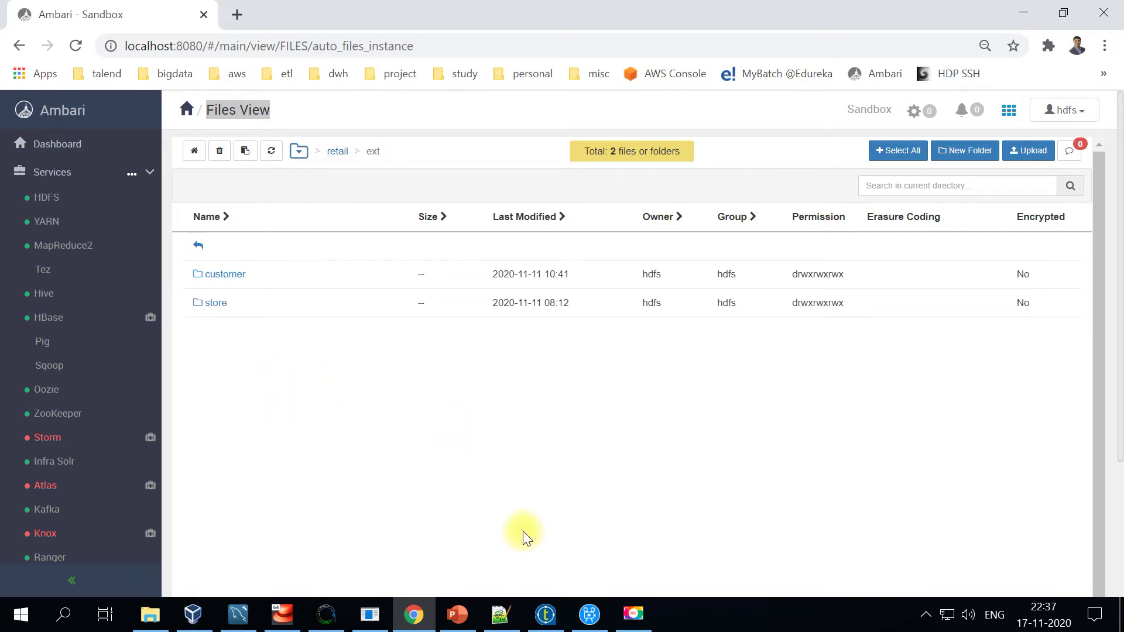
Switch to Talend Open Studio and look through the component palette for the available HDFS and Hive components.
left_click(546, 614)
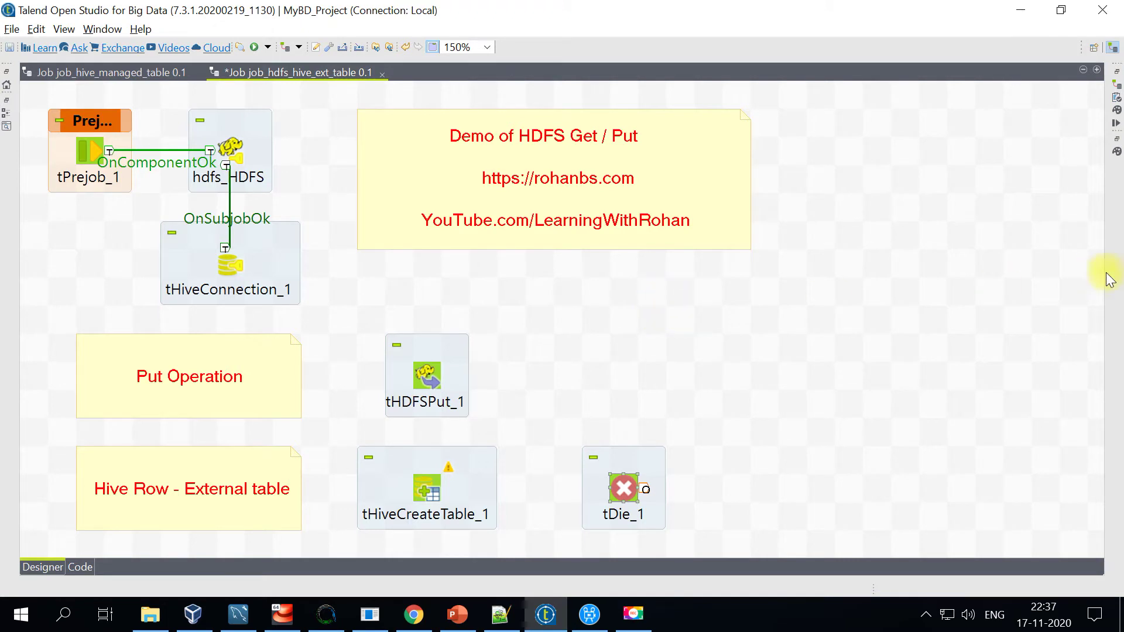
left_click(1117, 152)
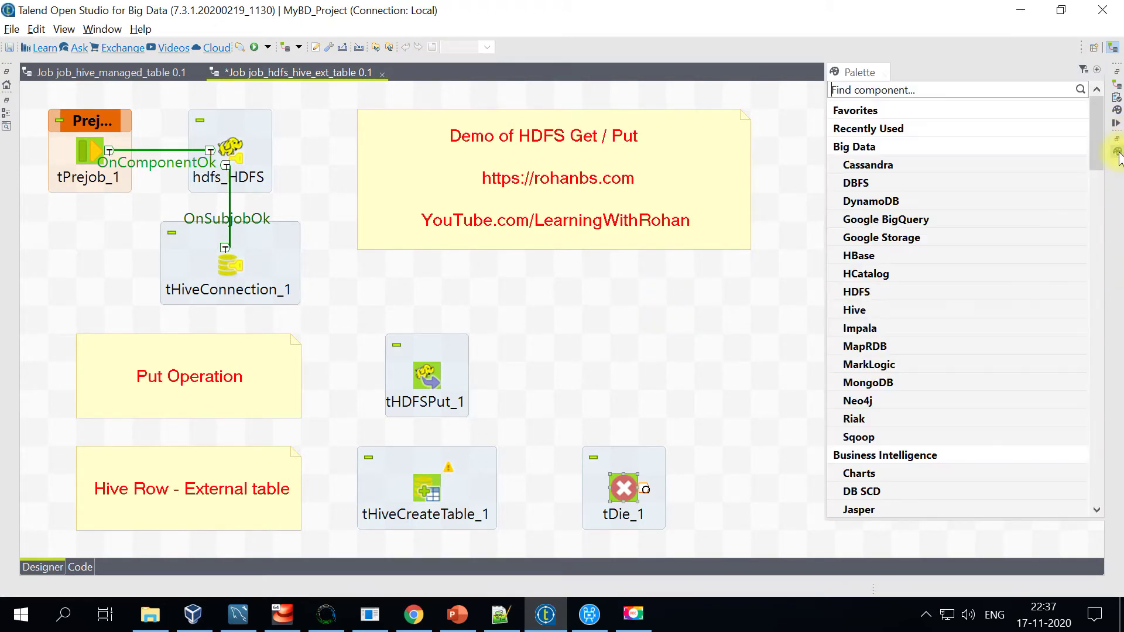
scroll(904, 402, "down", 5)
scroll(904, 402, "down", 15)
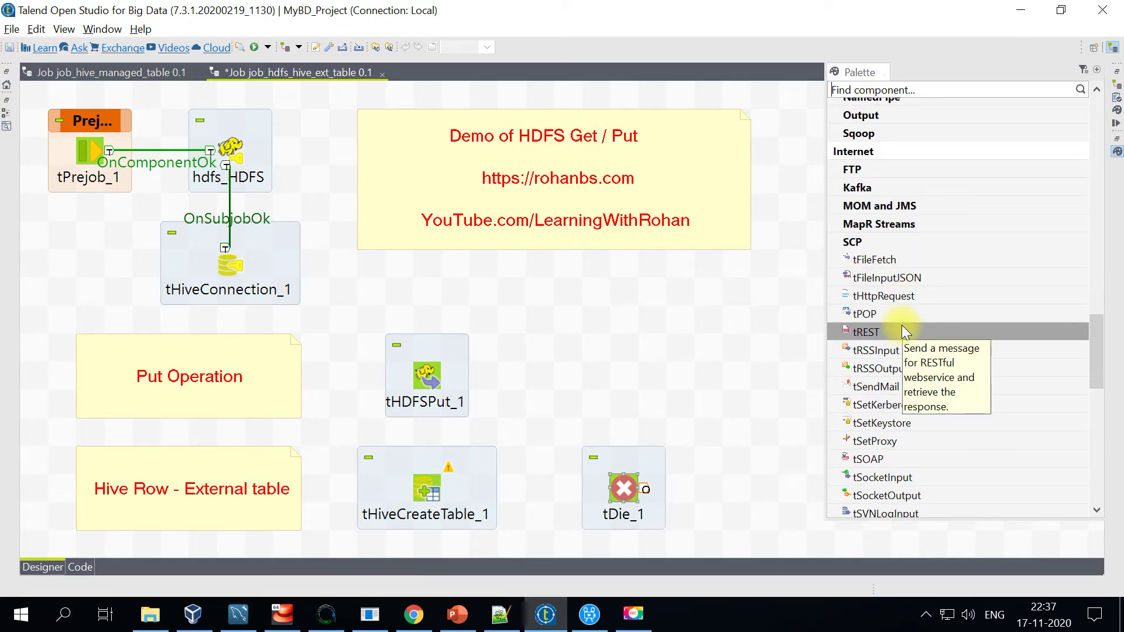
scroll(904, 332, "up", 15)
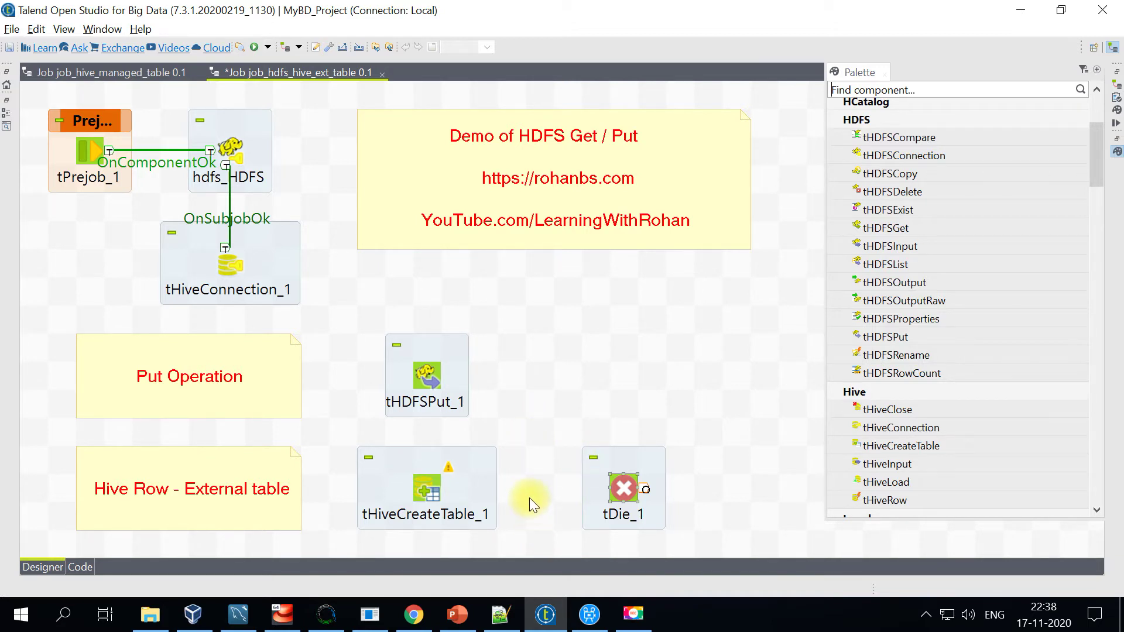
Open the basic settings of tHDFSPut_1 and review its local directory and HDFS target directory.
left_click(423, 381)
double_click(413, 380)
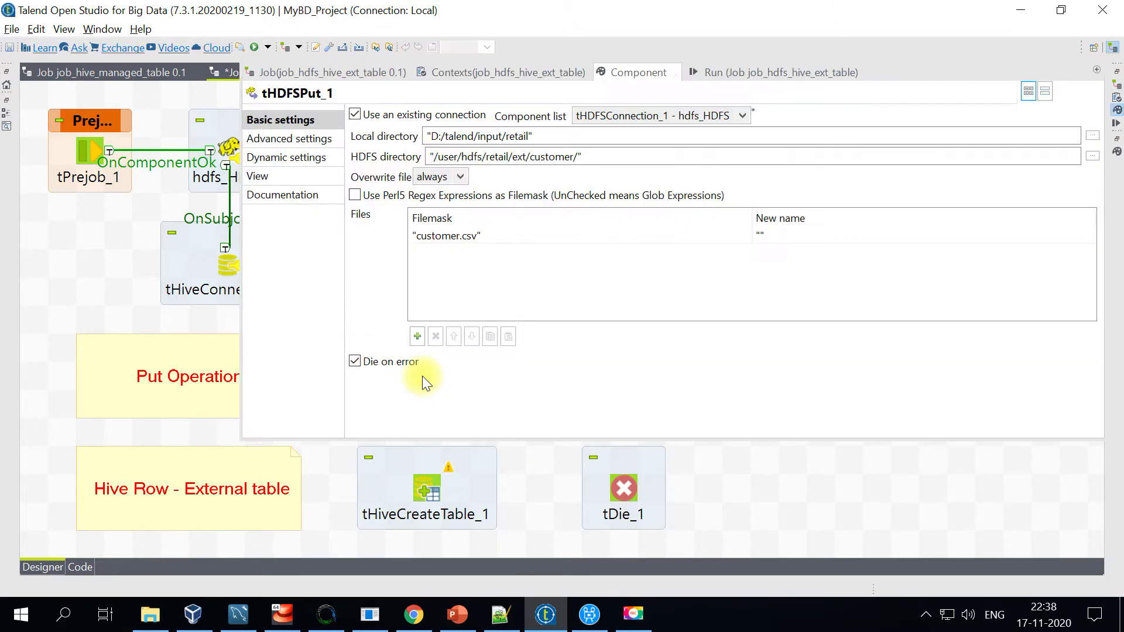
left_click_drag(533, 136, 448, 137)
left_click_drag(533, 136, 413, 136)
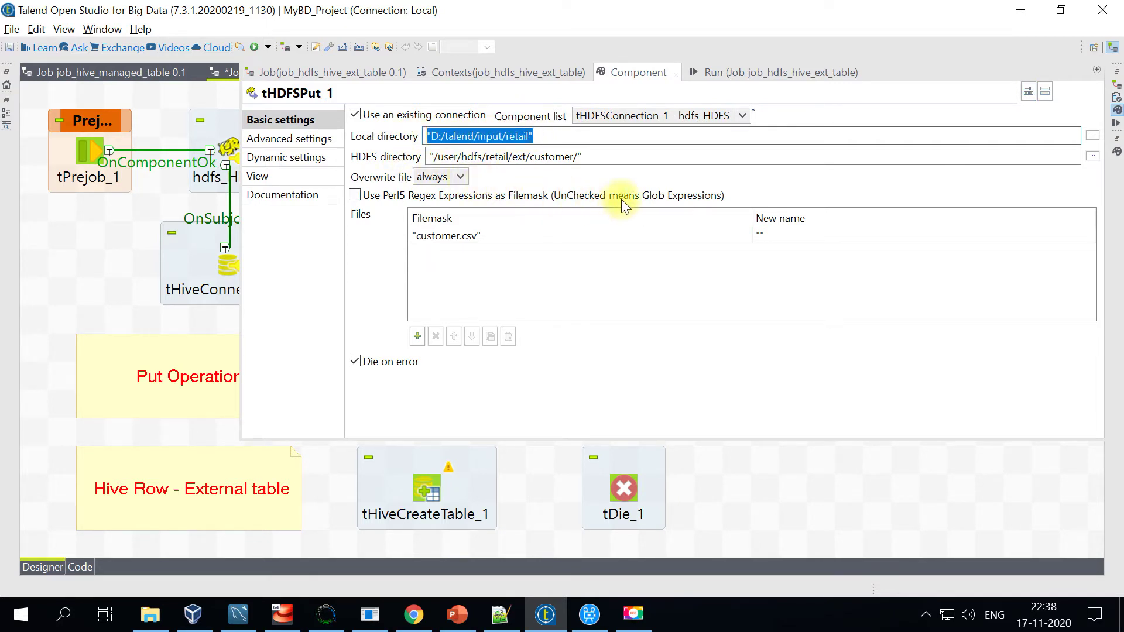
left_click_drag(603, 162, 392, 166)
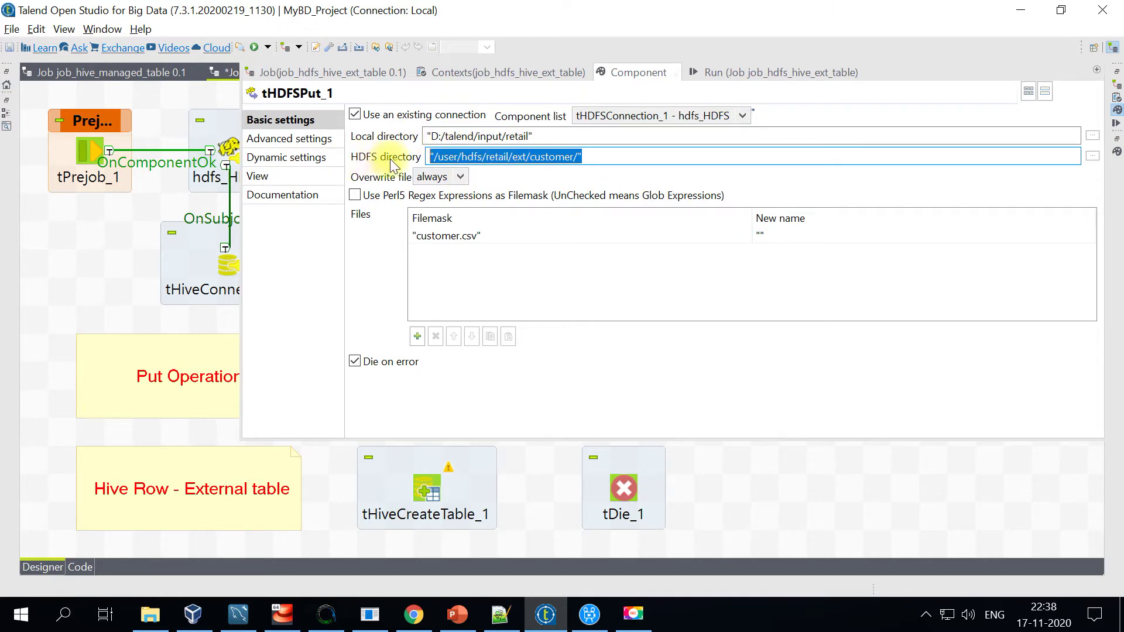
left_click(518, 157)
left_click_drag(513, 156, 583, 157)
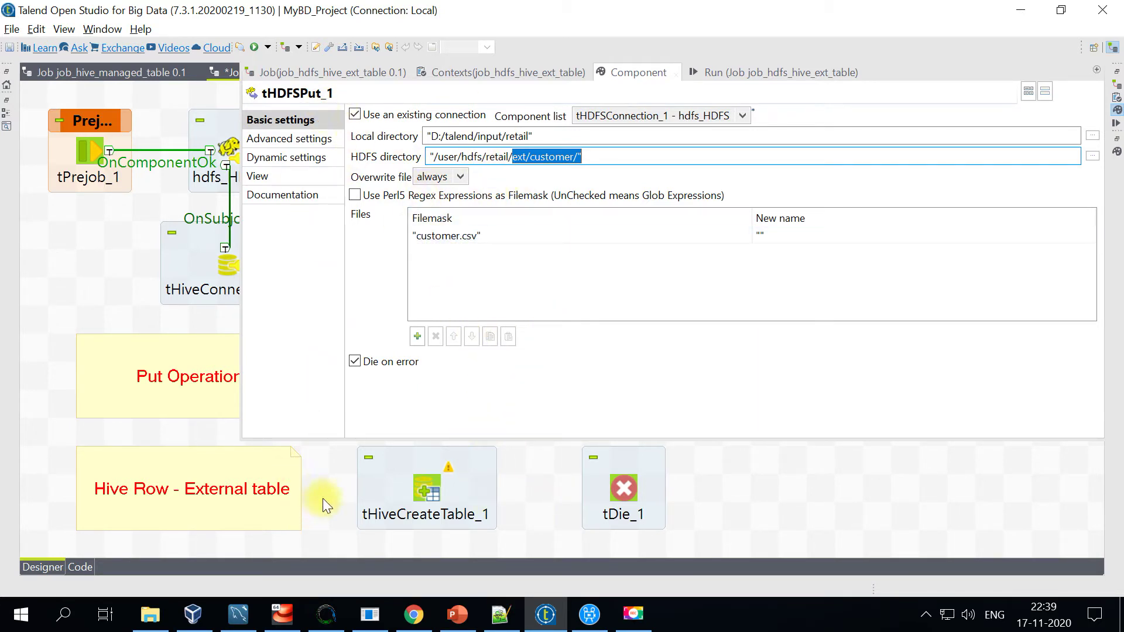
Connect tHDFSPut_1 to tHiveCreateTable_1 with an OnSubjobOk trigger.
left_click(335, 471)
right_click(432, 378)
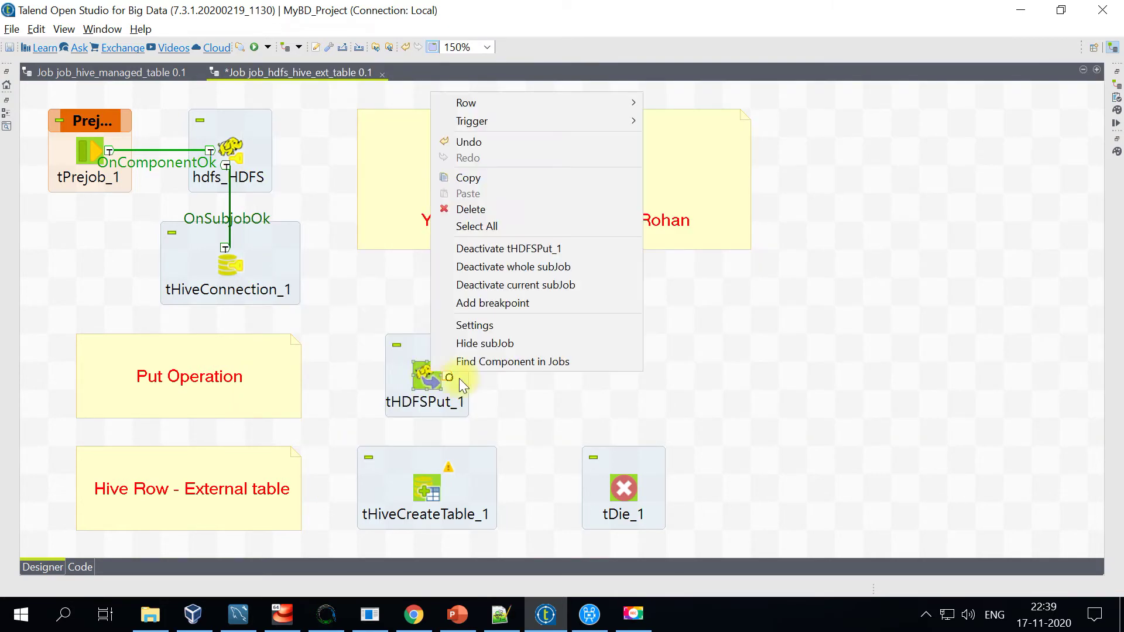
mouse_move(548, 119)
left_click(694, 121)
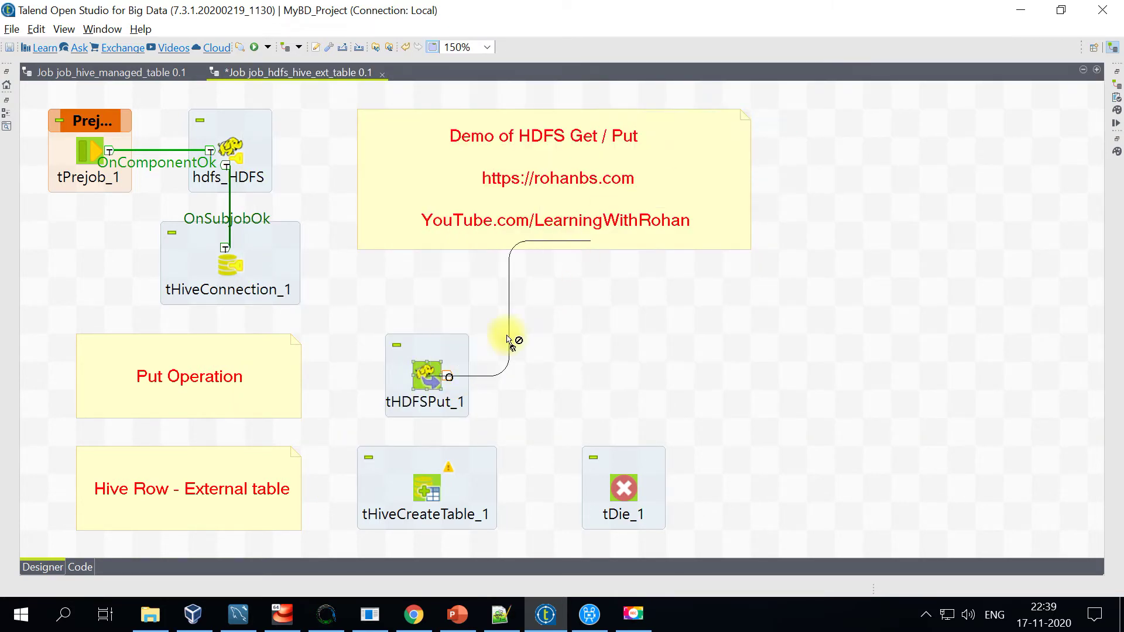
left_click(427, 488)
Open the tHiveCreateTable_1 basic settings and examine the Set file location option and each part of its URI path.
double_click(427, 488)
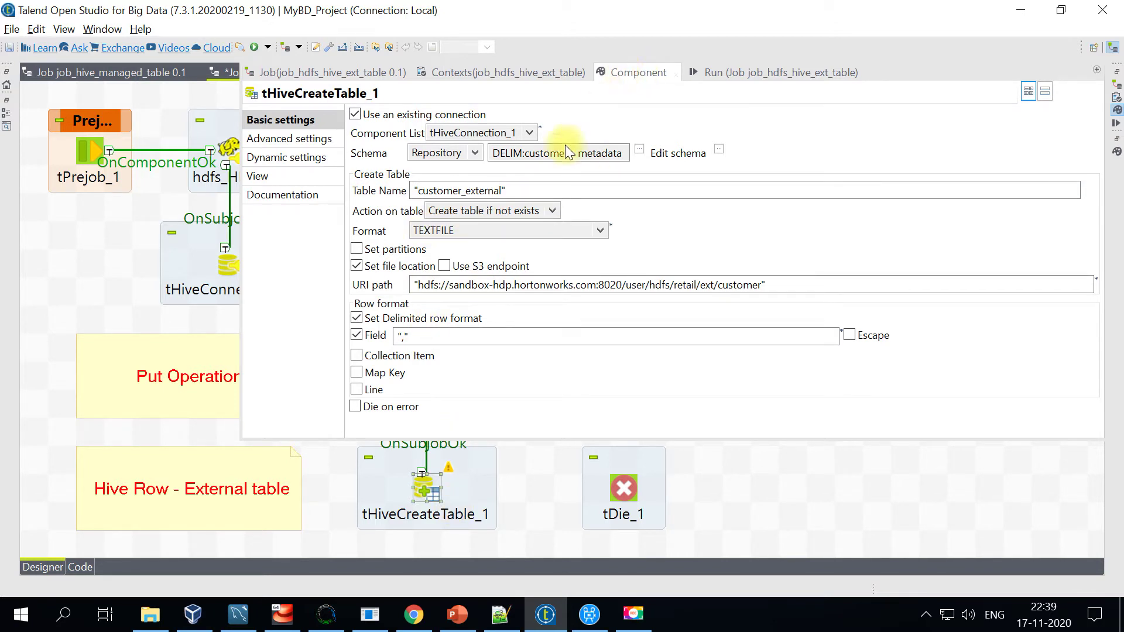
left_click(356, 266)
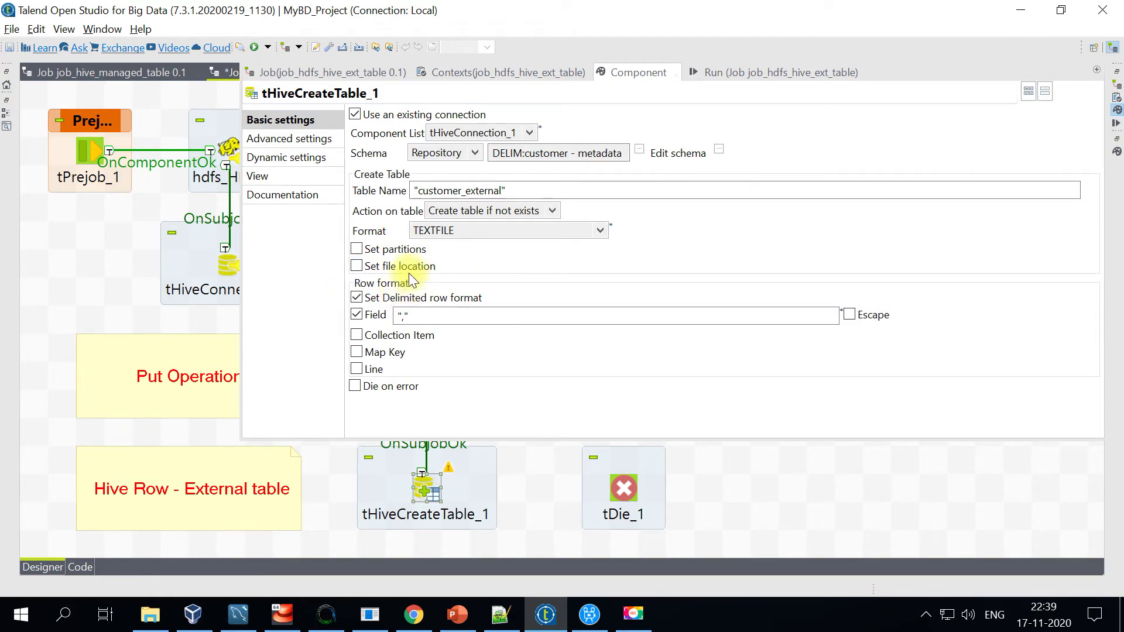
left_click(356, 266)
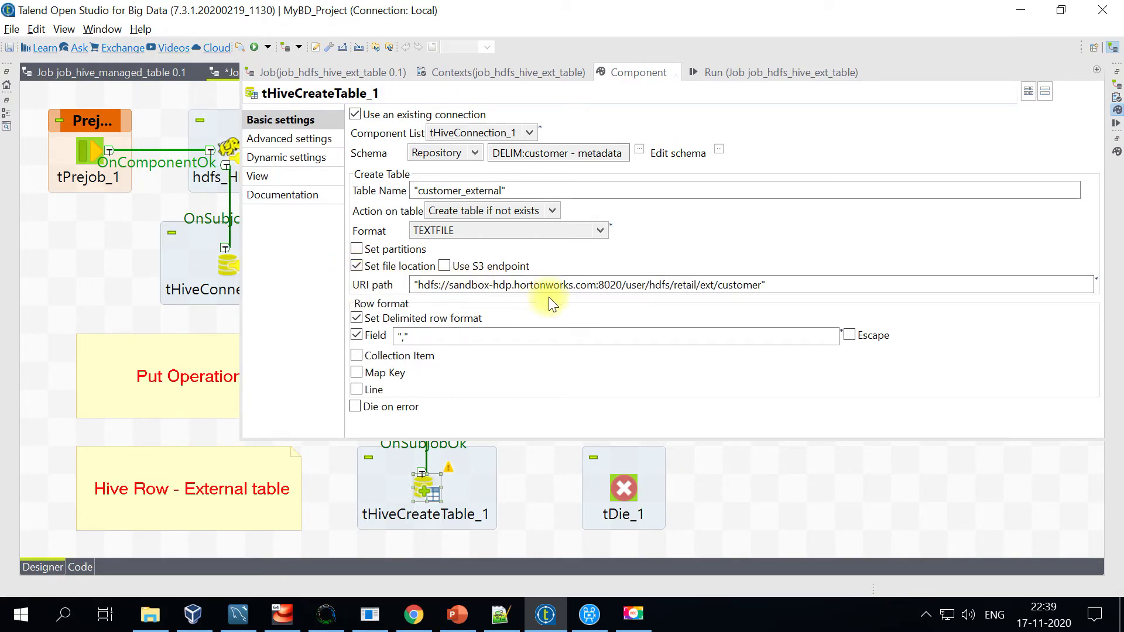
left_click_drag(785, 284, 370, 275)
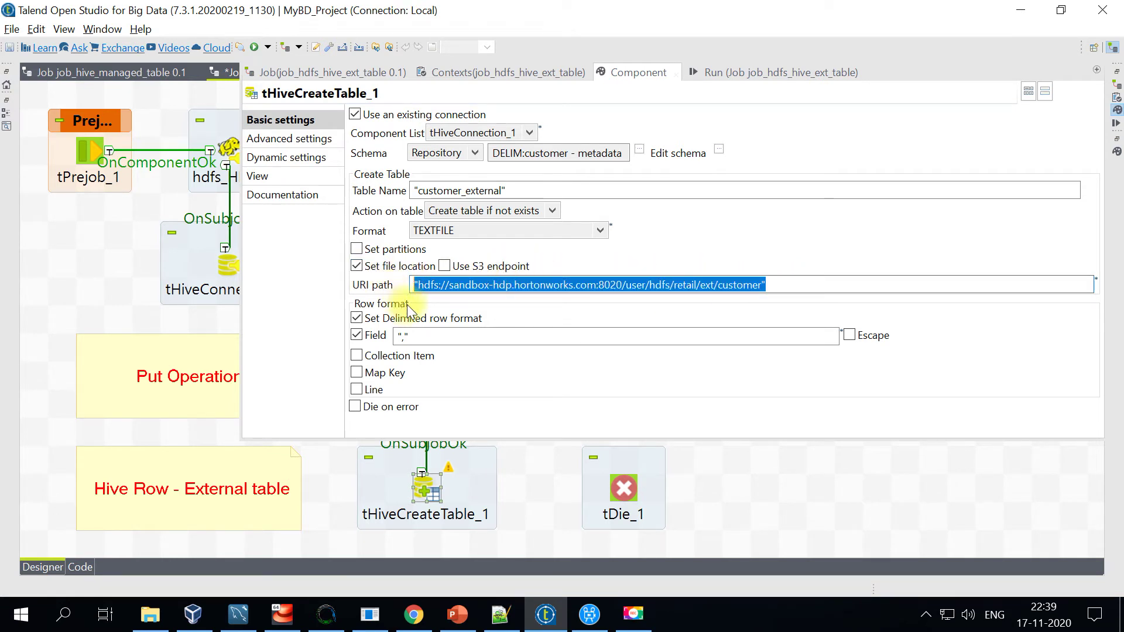
left_click_drag(424, 286, 616, 287)
left_click(643, 287)
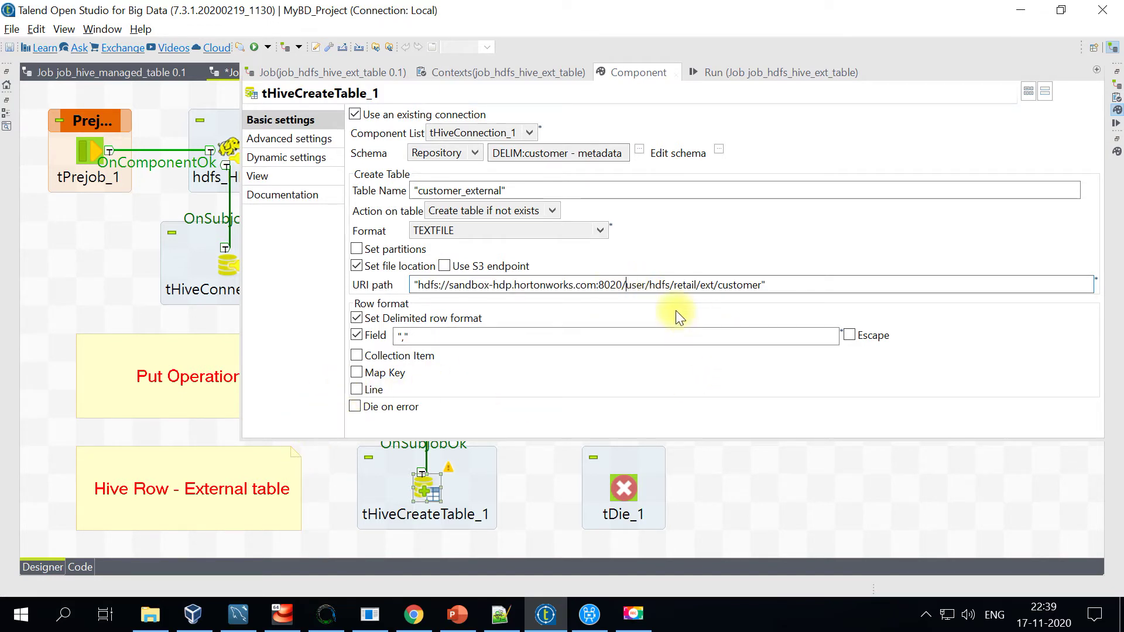
left_click_drag(701, 287, 715, 288)
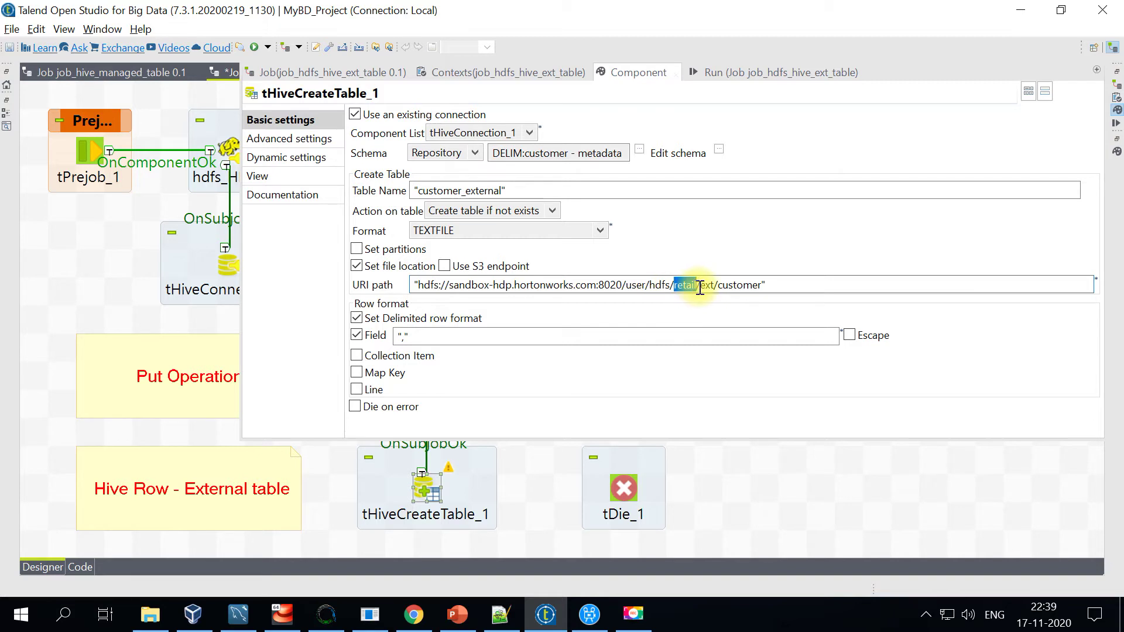
left_click_drag(718, 286, 763, 285)
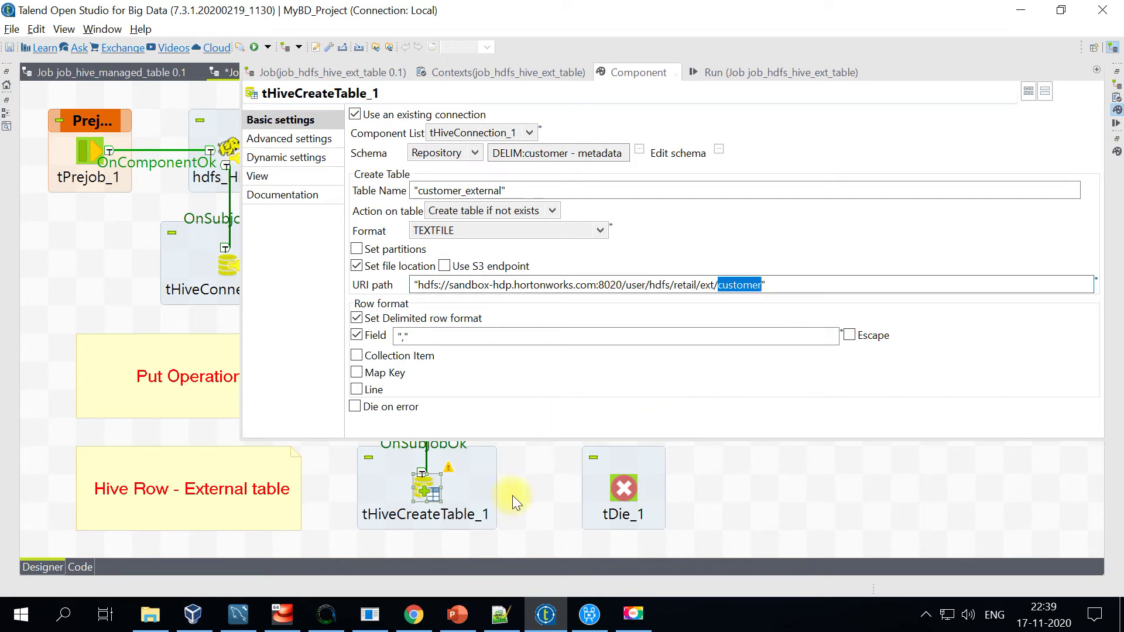
Switch to Ambari and check the contents of the retail/ext/customer folder in HDFS.
left_click(413, 614)
left_click(240, 282)
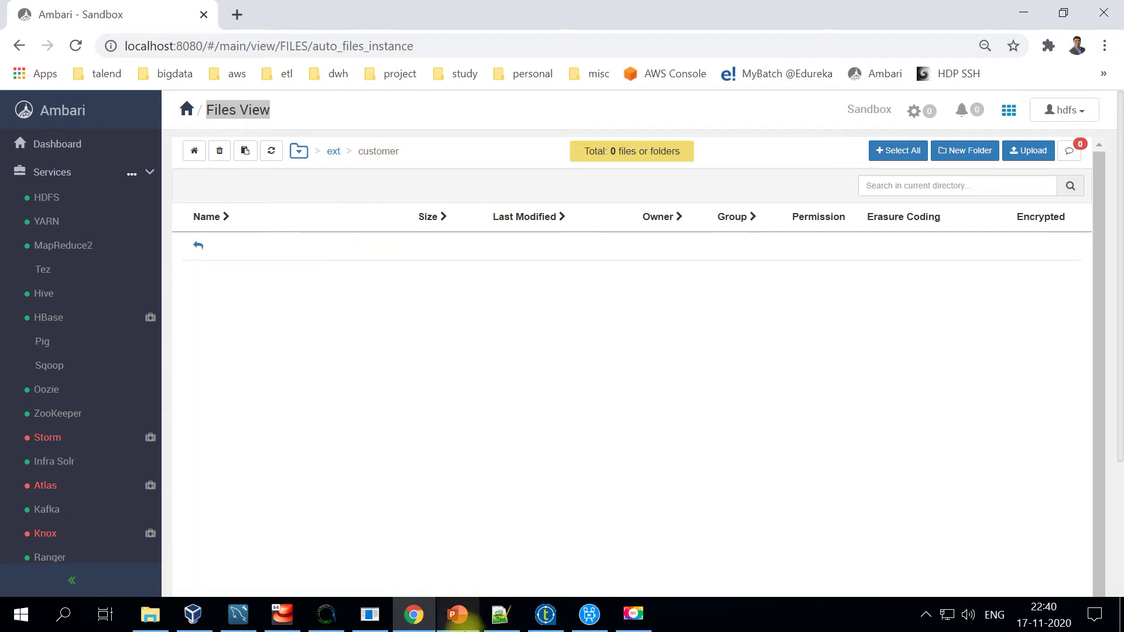
mouse_move(332, 614)
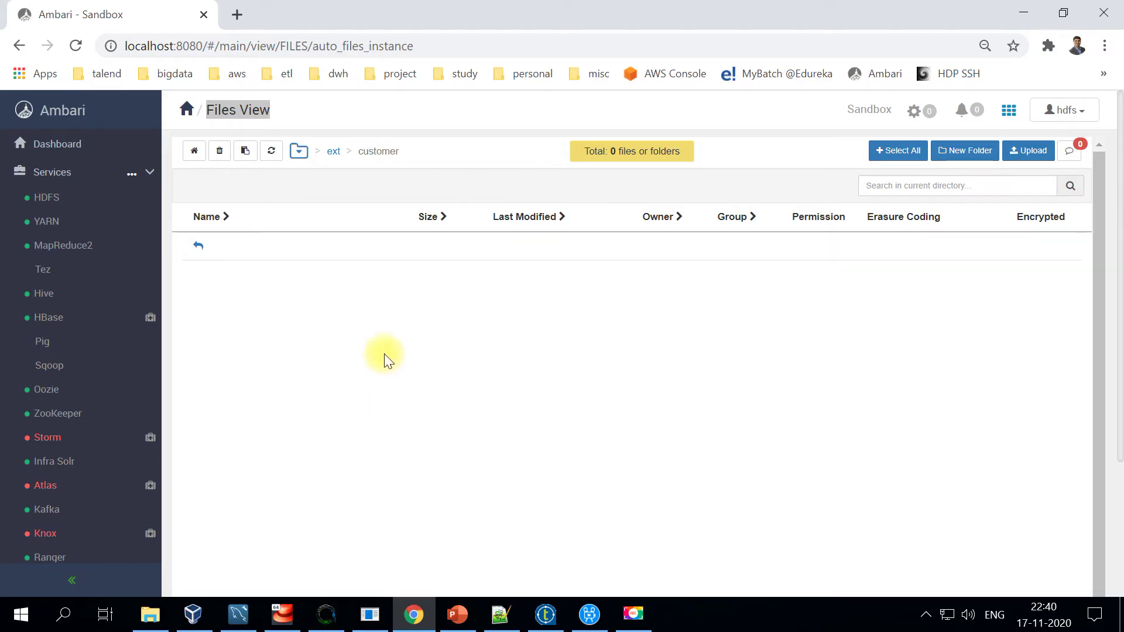
Compare the delimiter in the source customer.csv, open in the text editor, with the Field delimiter of tHiveCreateTable_1 in Talend Open Studio.
left_click(533, 605)
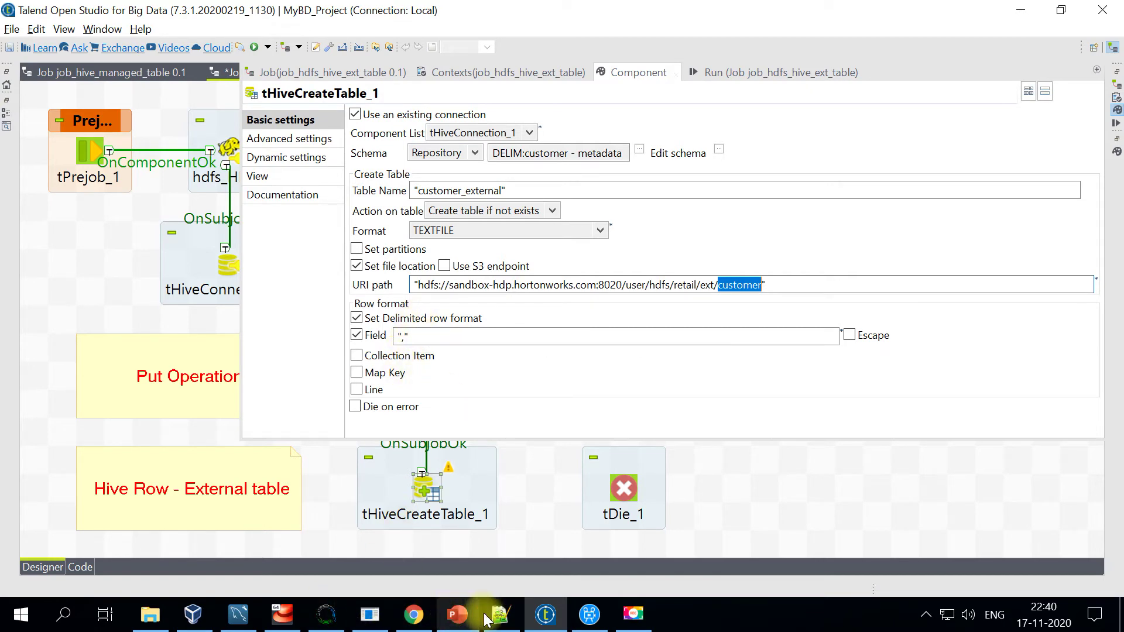
mouse_move(499, 620)
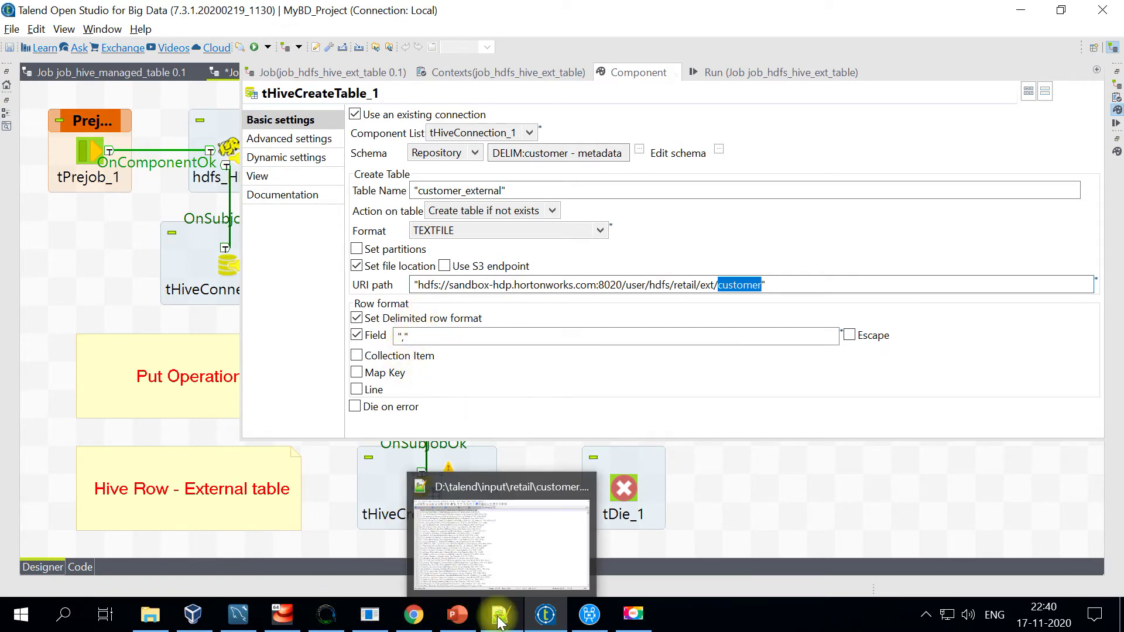
left_click(486, 555)
left_click_drag(54, 220, 61, 221)
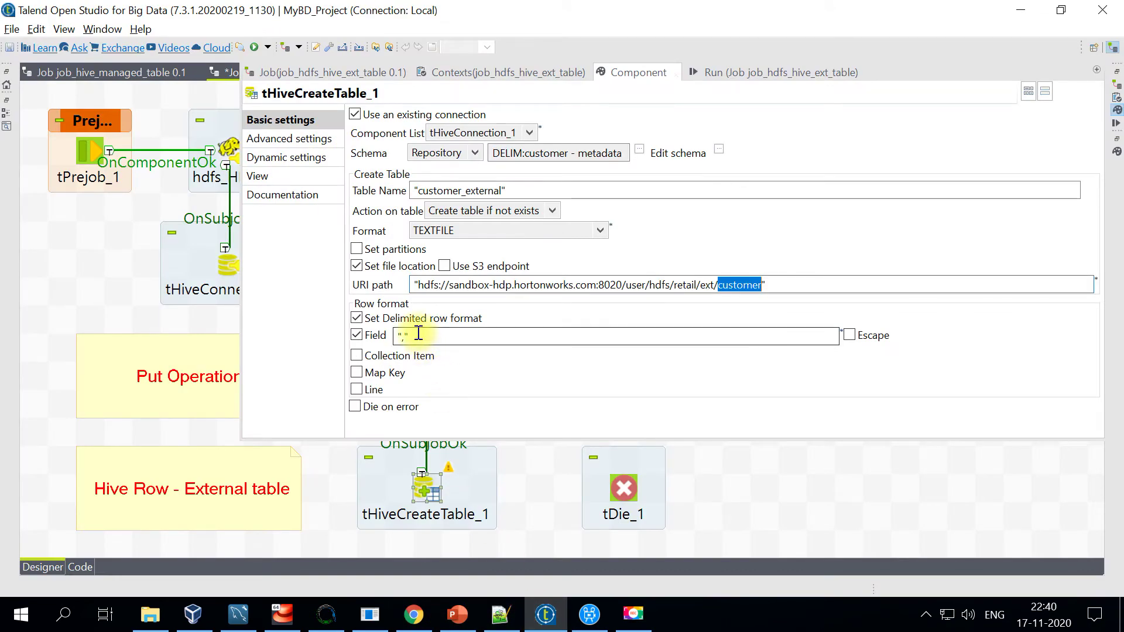
left_click_drag(417, 335, 388, 335)
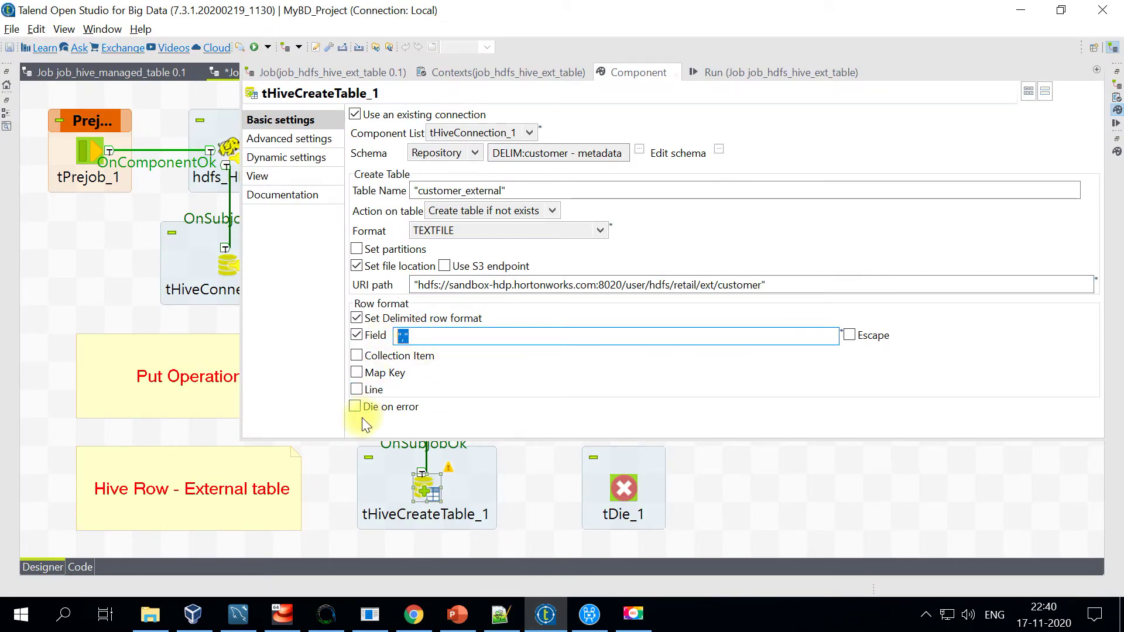
Review the external table option and the table comment in the advanced settings of tHiveCreateTable_1.
left_click(297, 139)
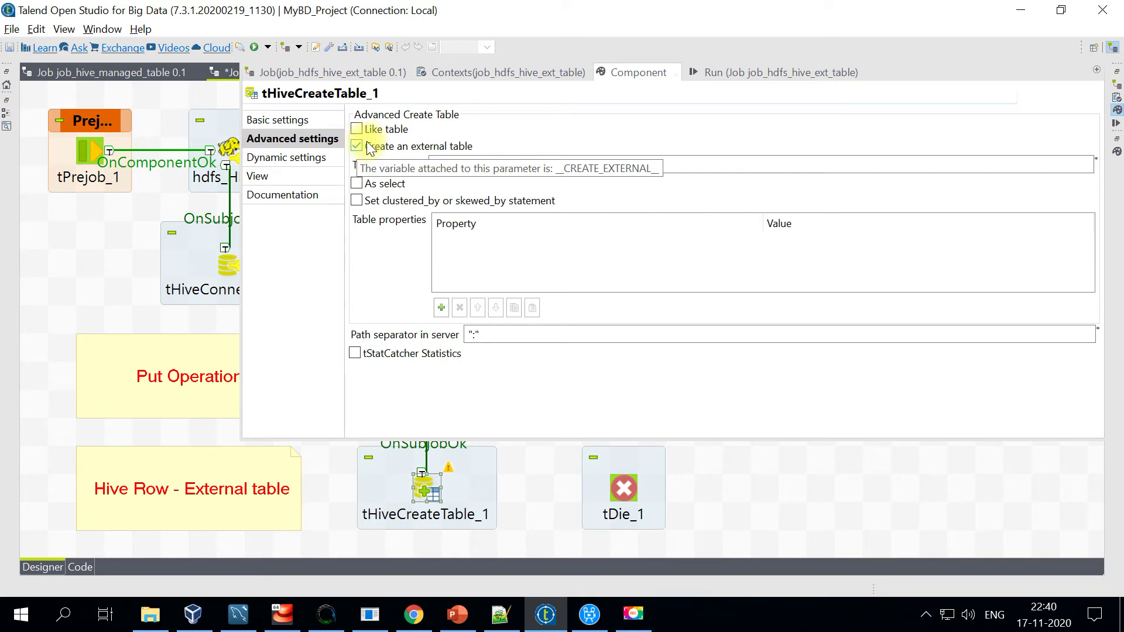
left_click(357, 146)
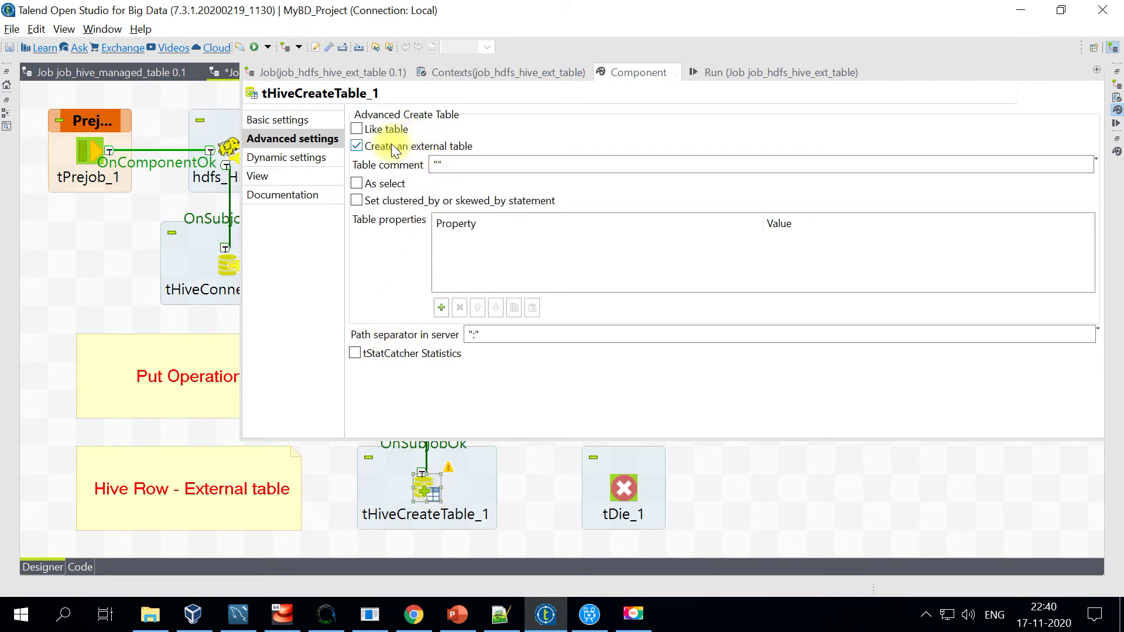
left_click_drag(462, 168, 411, 159)
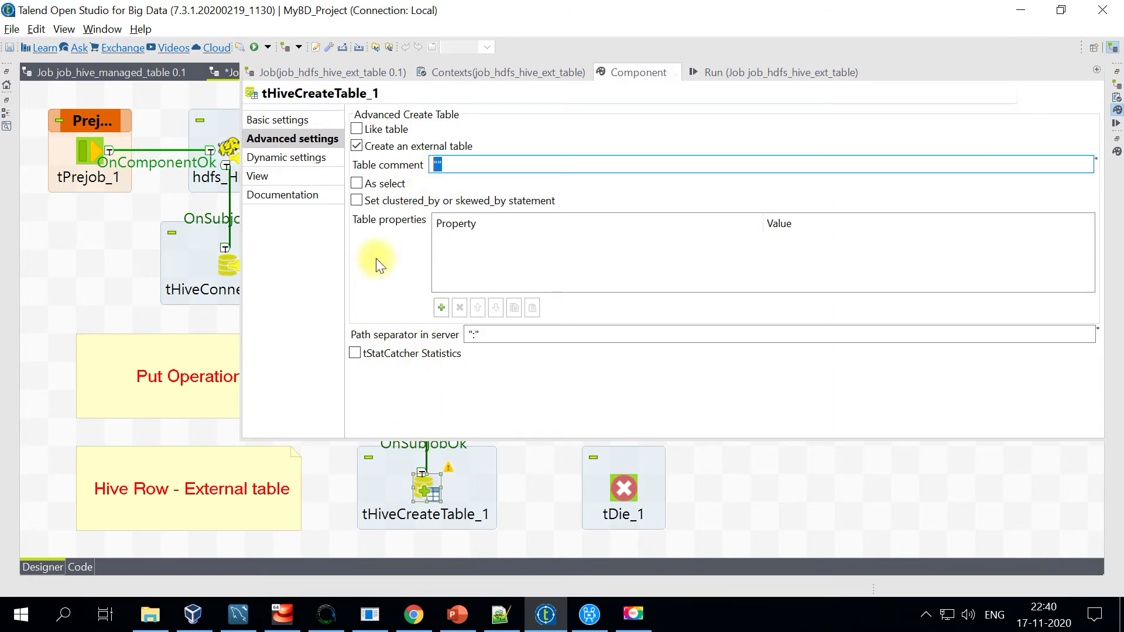
Try the As select option for the Hive table, inspect its sample query, and disable the option again.
left_click(358, 185)
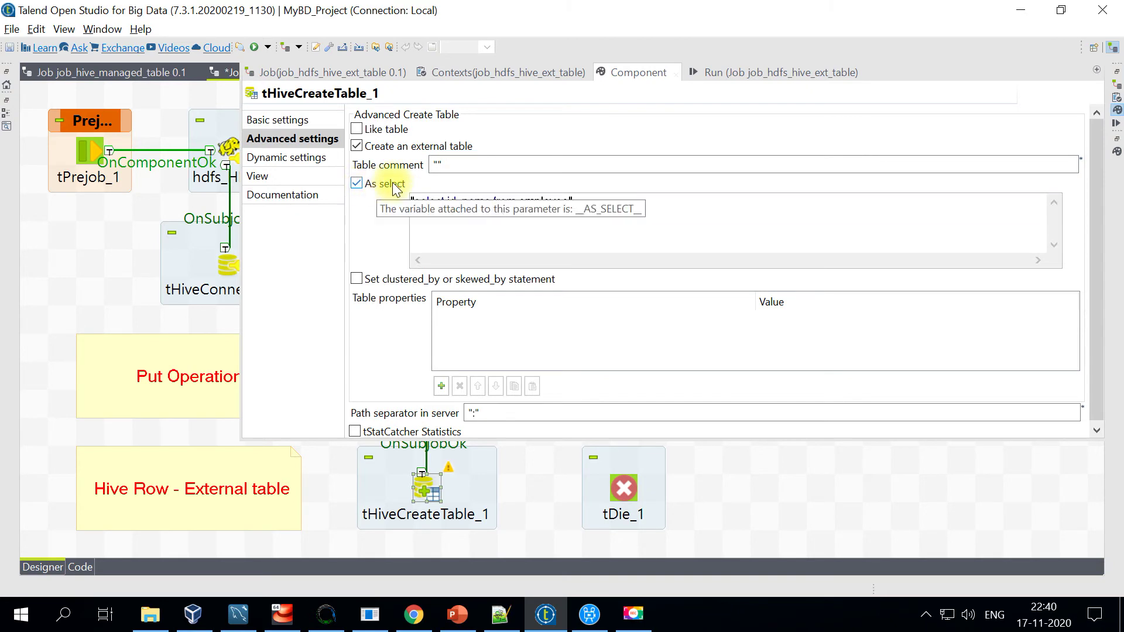
left_click_drag(584, 223, 349, 212)
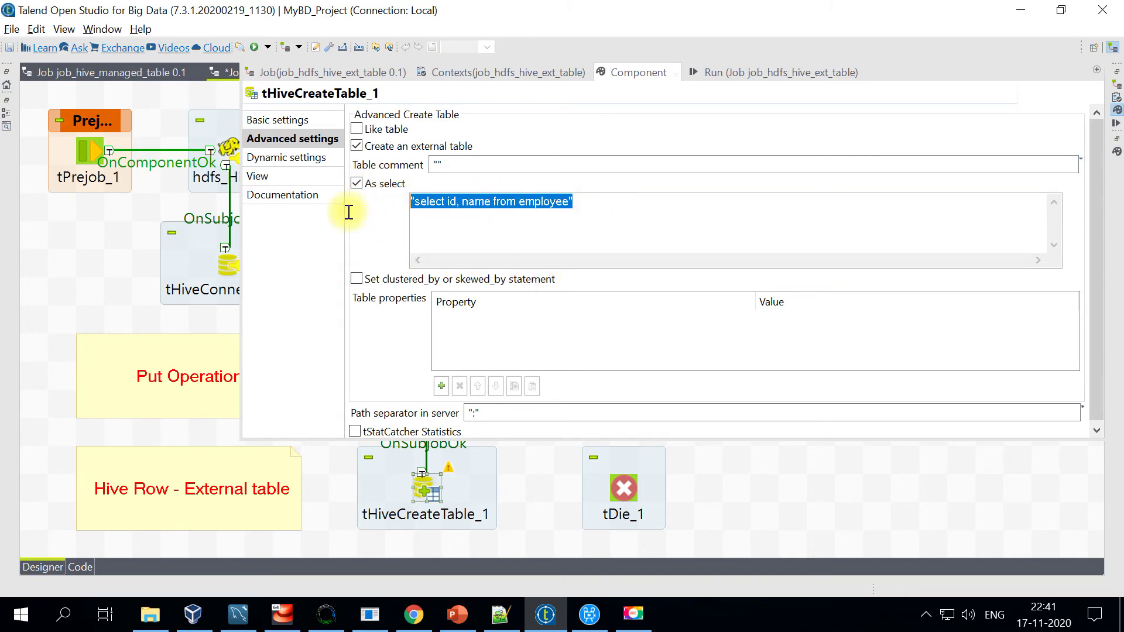
left_click_drag(572, 201, 362, 222)
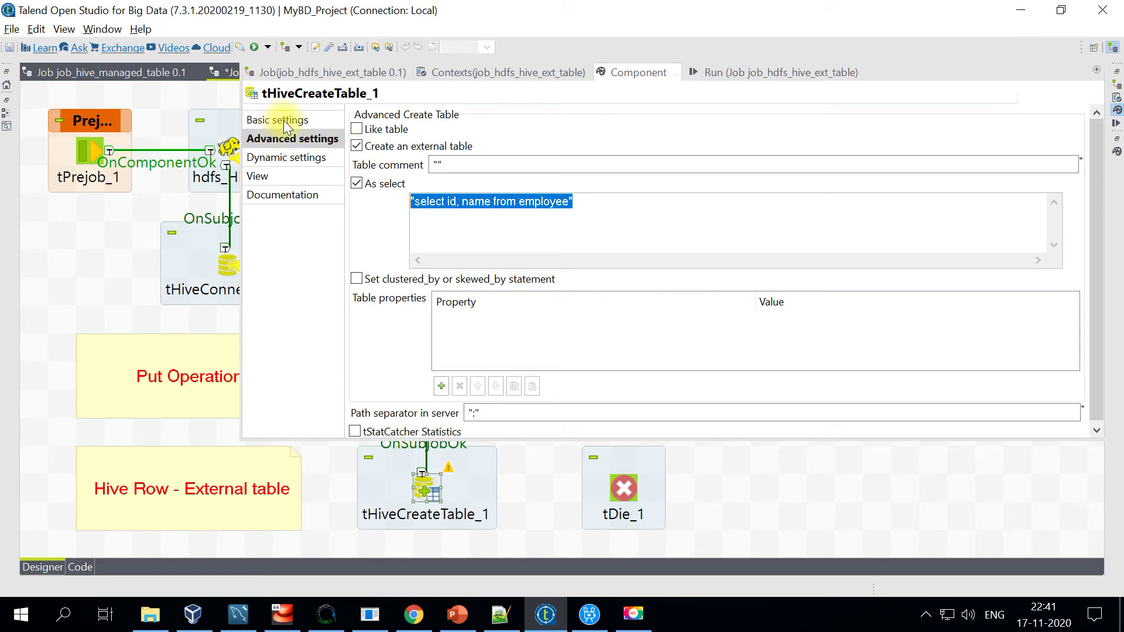
left_click(355, 183)
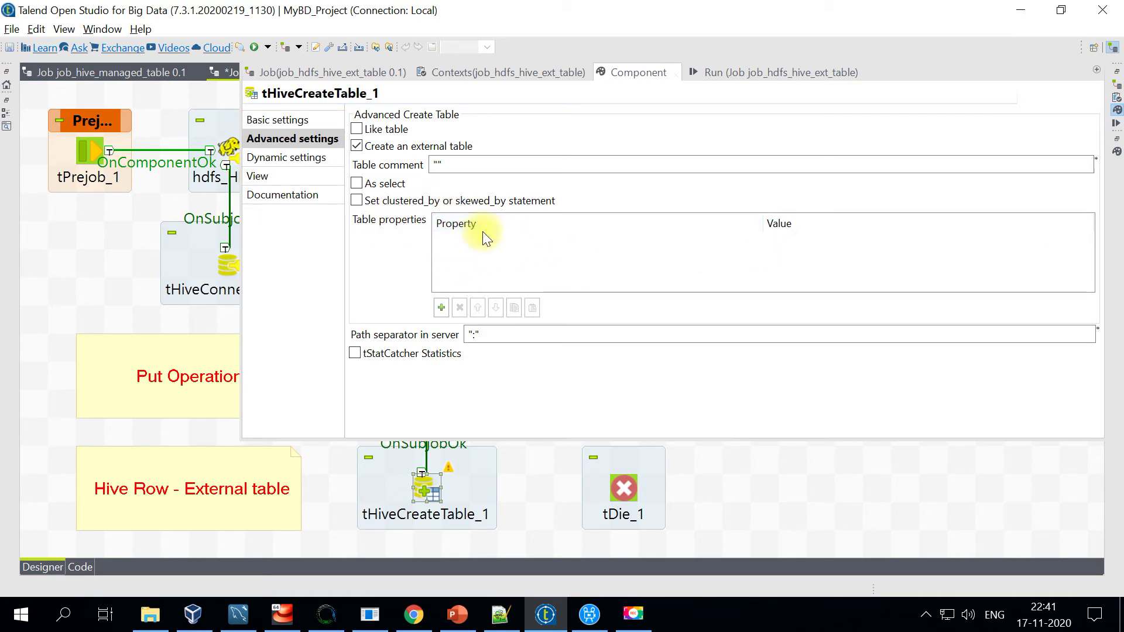
Review the table name, action on table and file format options in the basic settings of tHiveCreateTable_1.
left_click(291, 121)
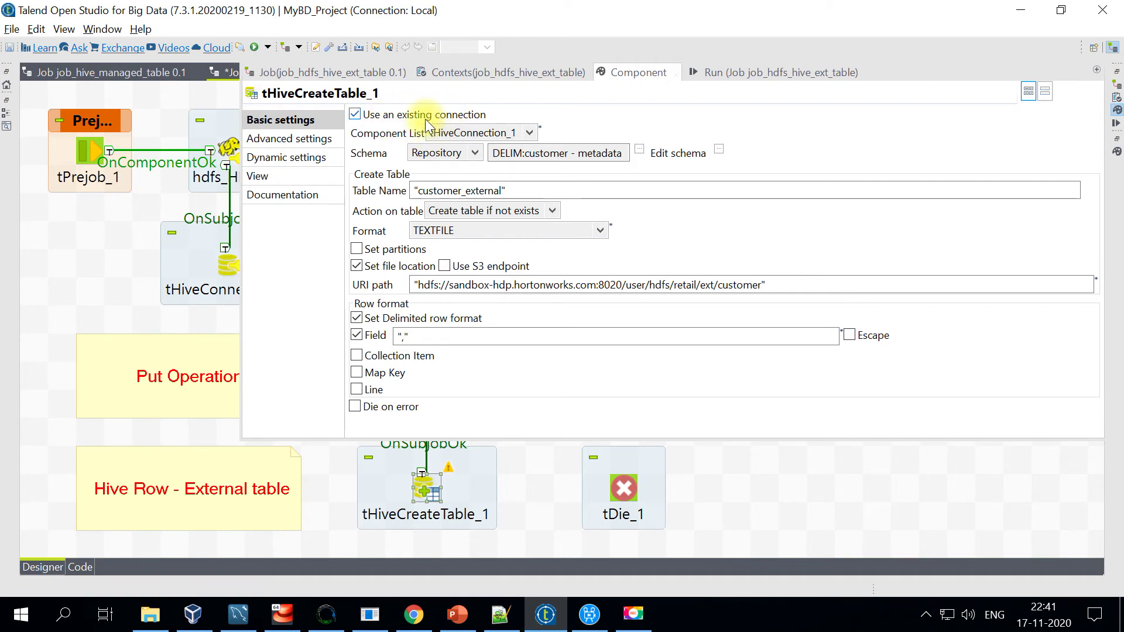
left_click_drag(515, 191, 410, 191)
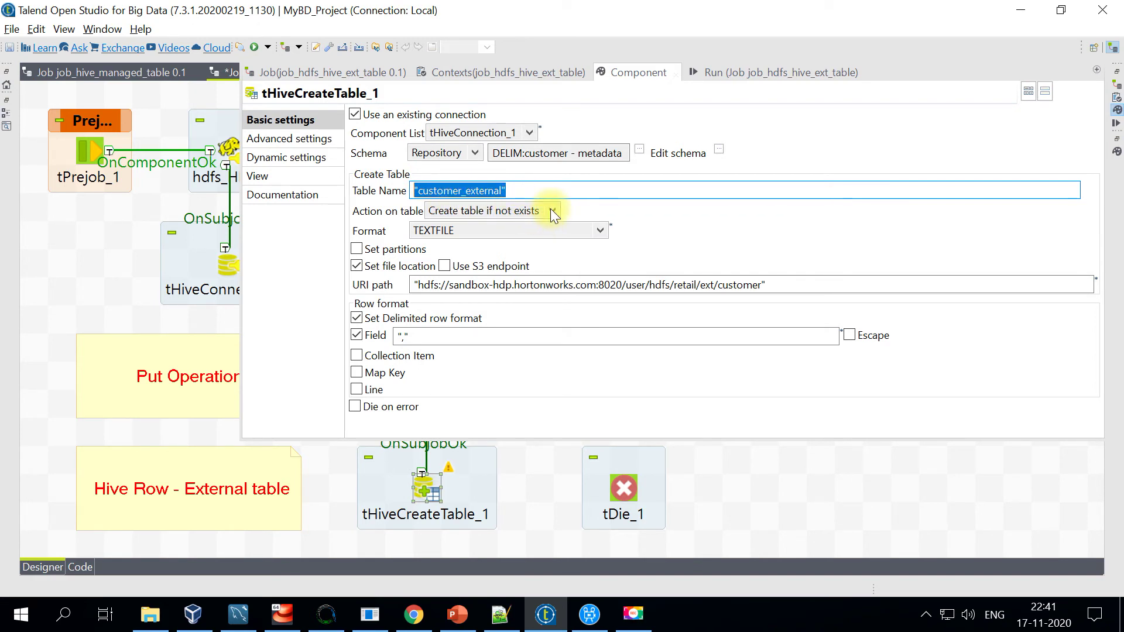
left_click(527, 211)
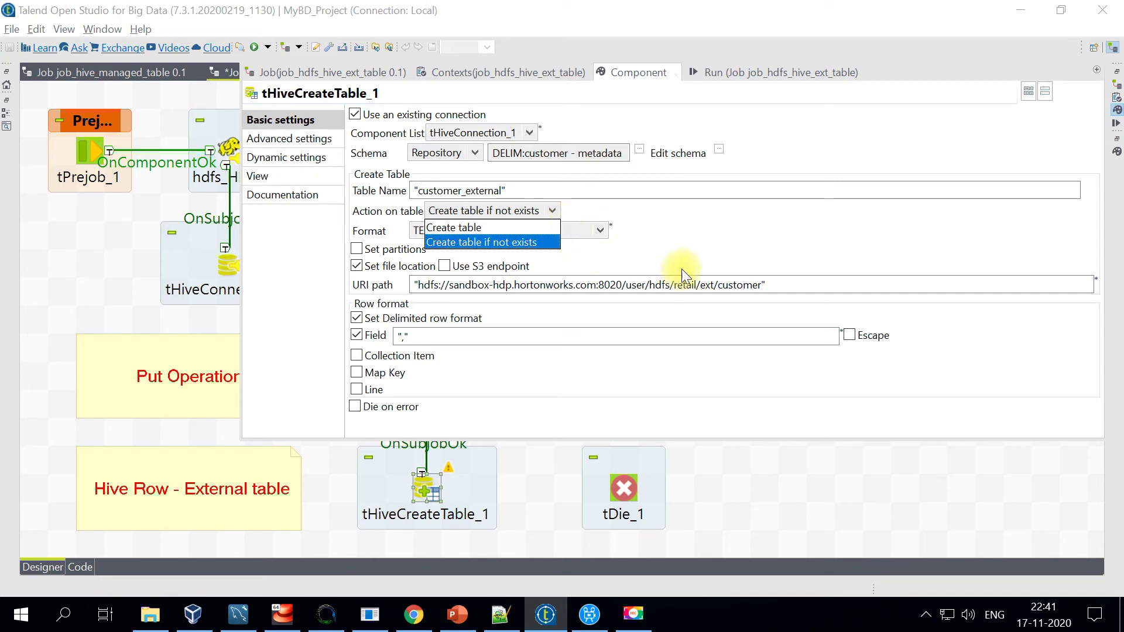
left_click(676, 246)
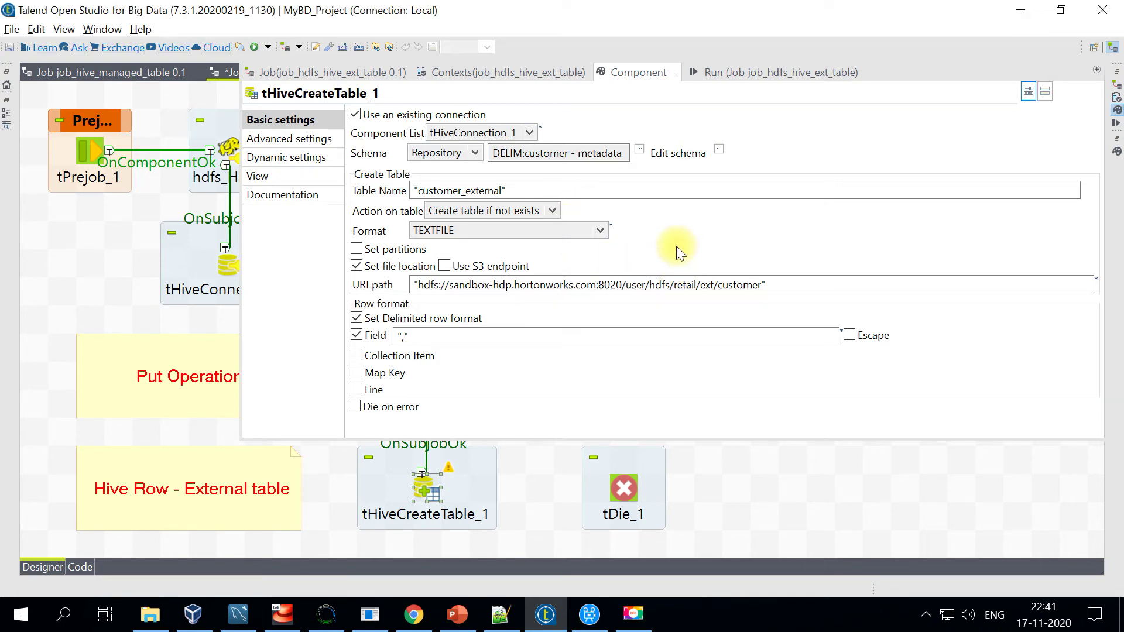
left_click(454, 231)
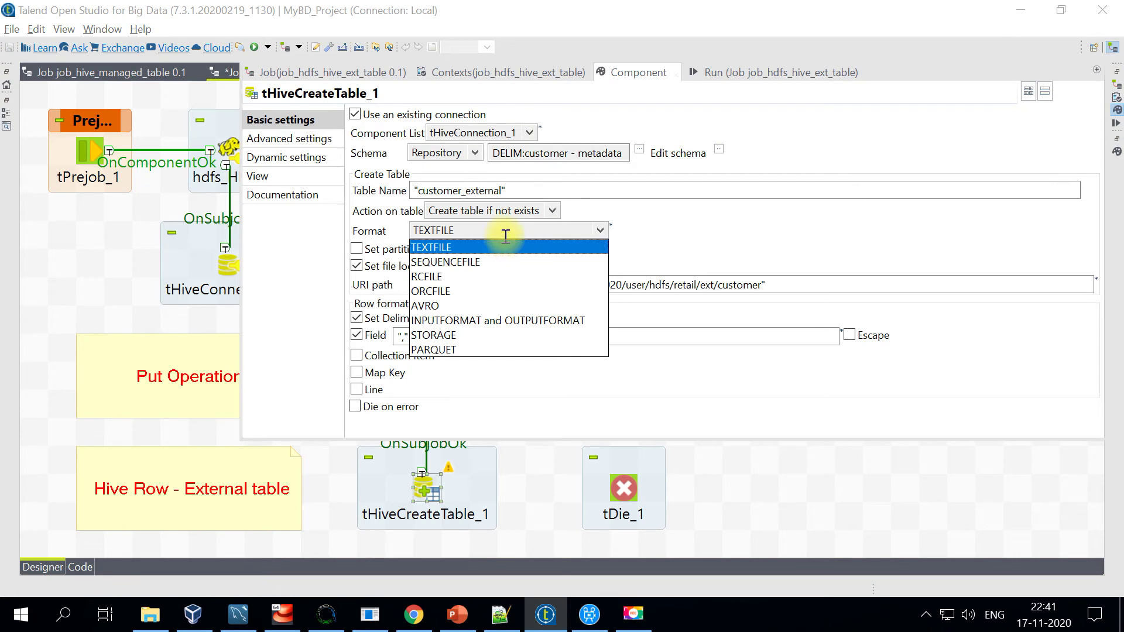
left_click(584, 247)
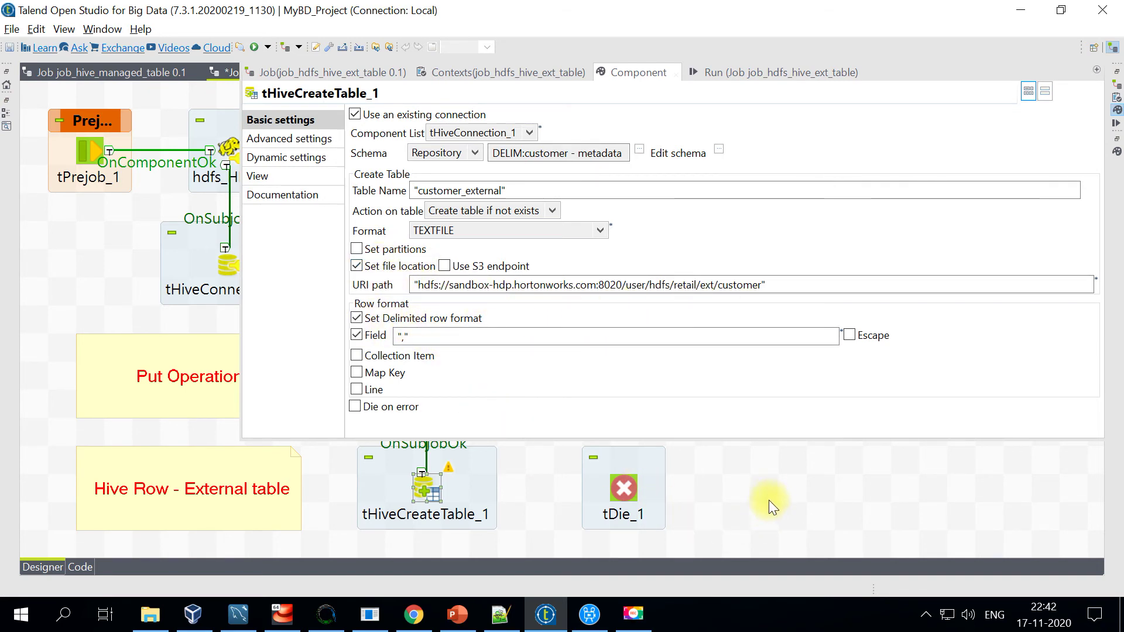
left_click(724, 475)
Connect tHiveCreateTable_1 to tDie_1 with an On Subjob Error trigger.
right_click(423, 490)
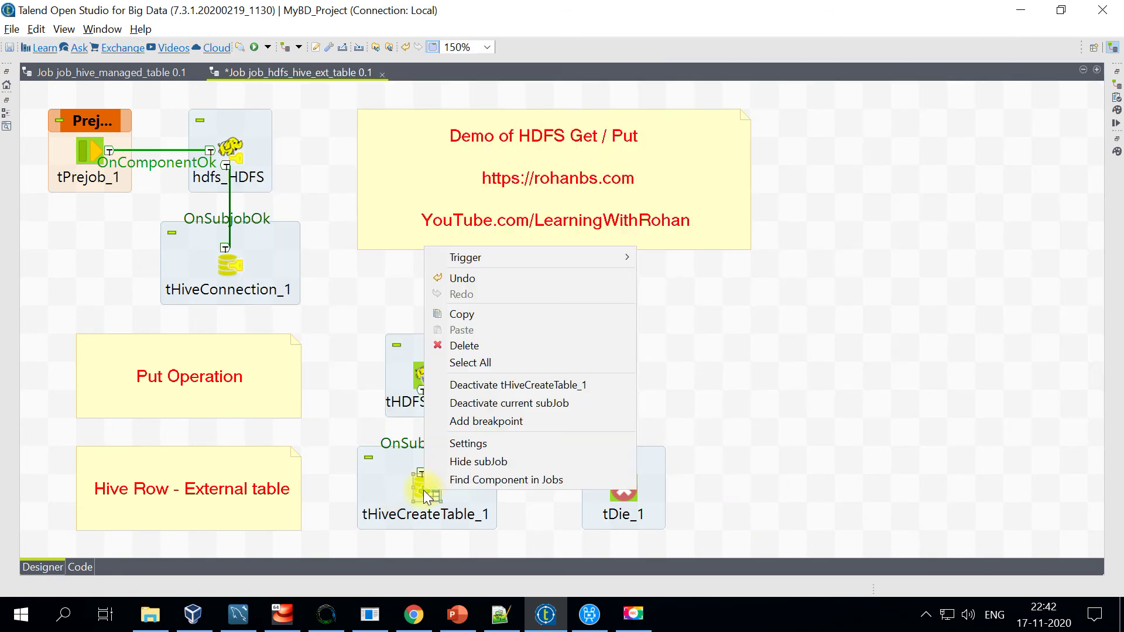
mouse_move(483, 256)
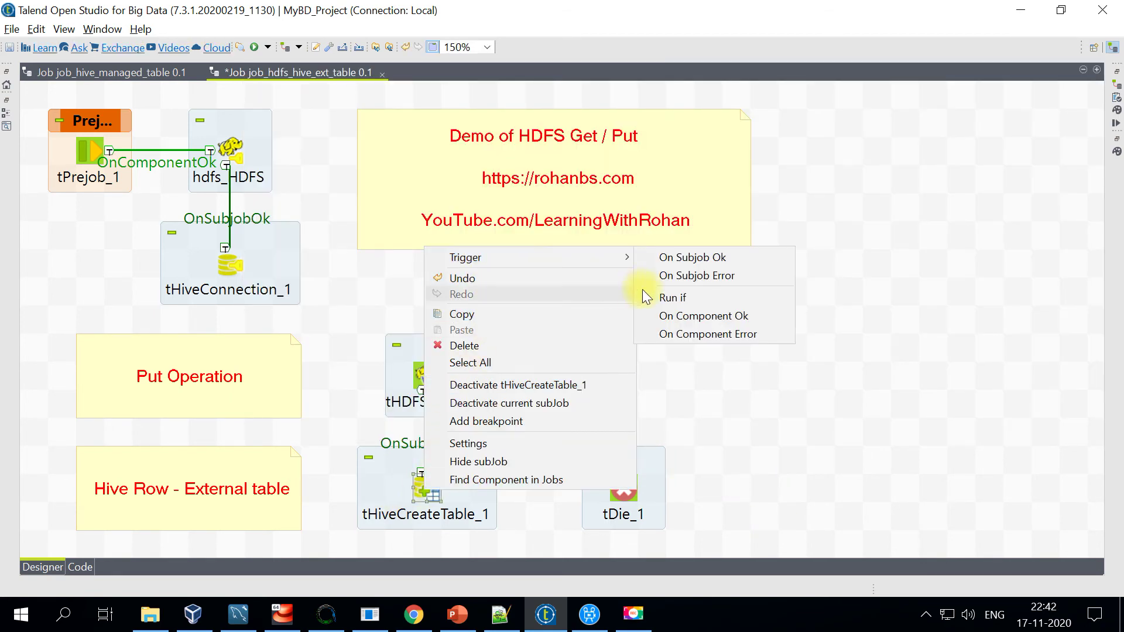
left_click(681, 276)
left_click(623, 492)
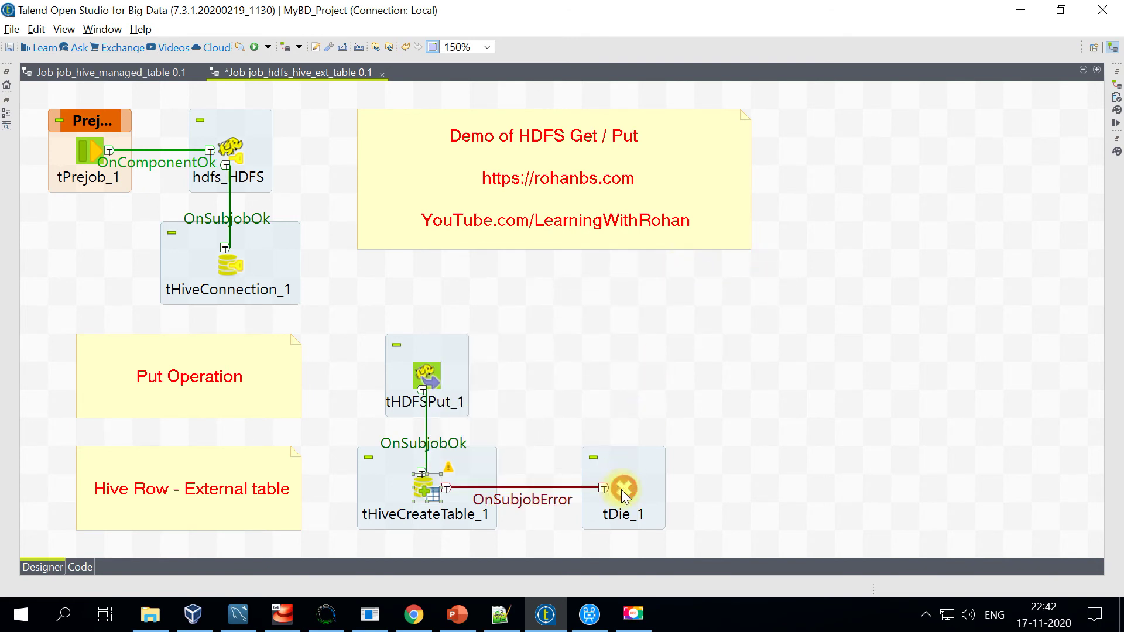
left_click(405, 466)
left_click_drag(336, 428, 685, 532)
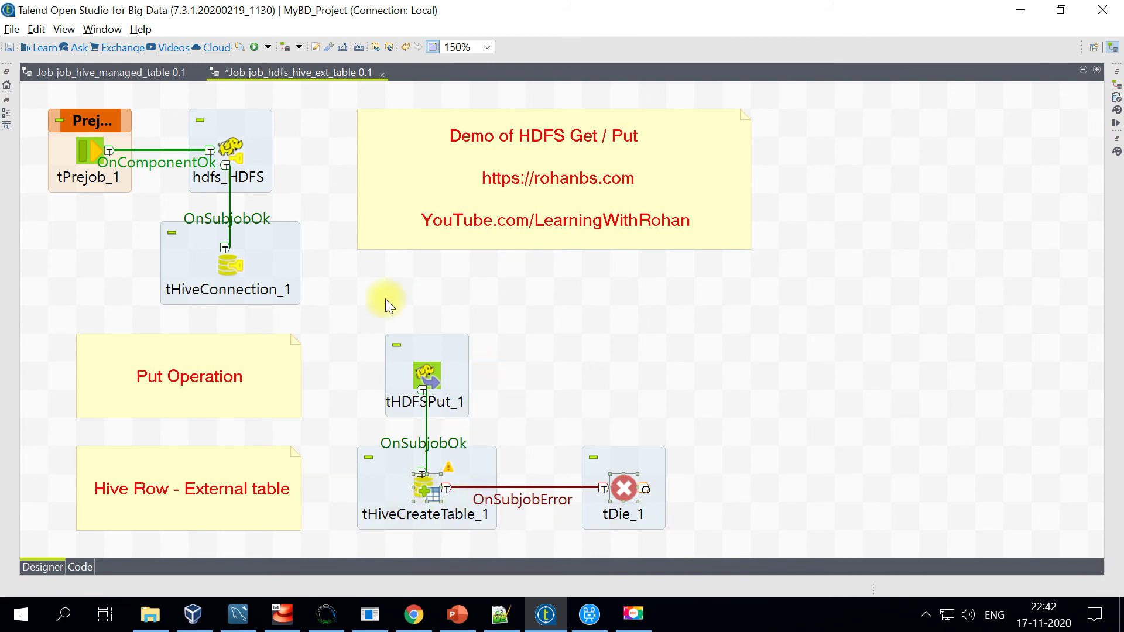
left_click_drag(334, 316, 532, 426)
left_click(423, 377)
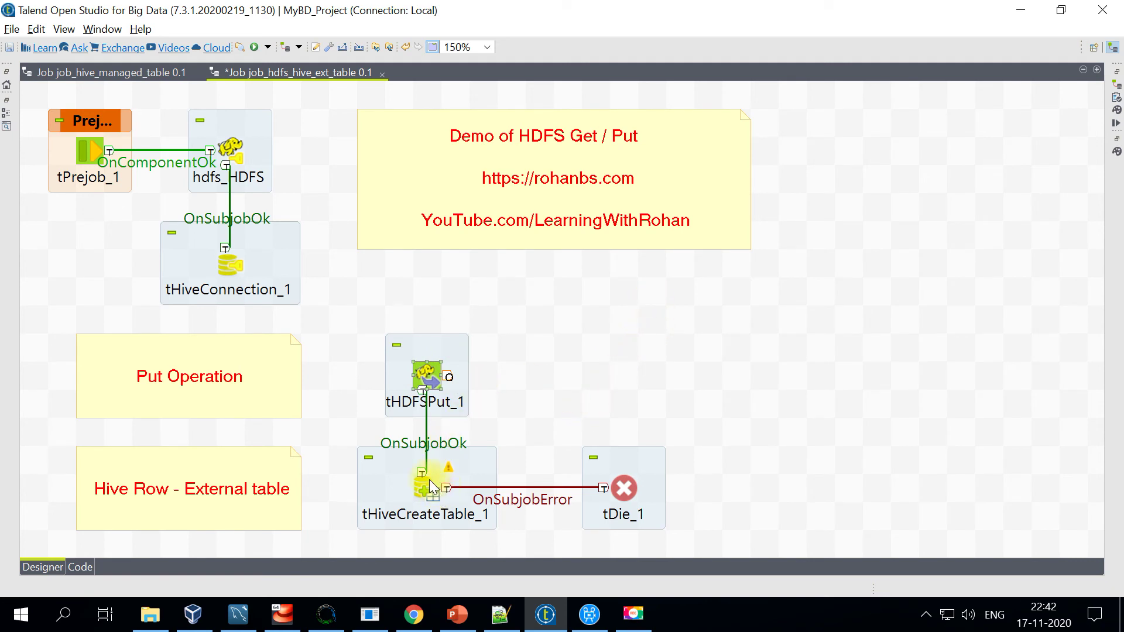
left_click(671, 367)
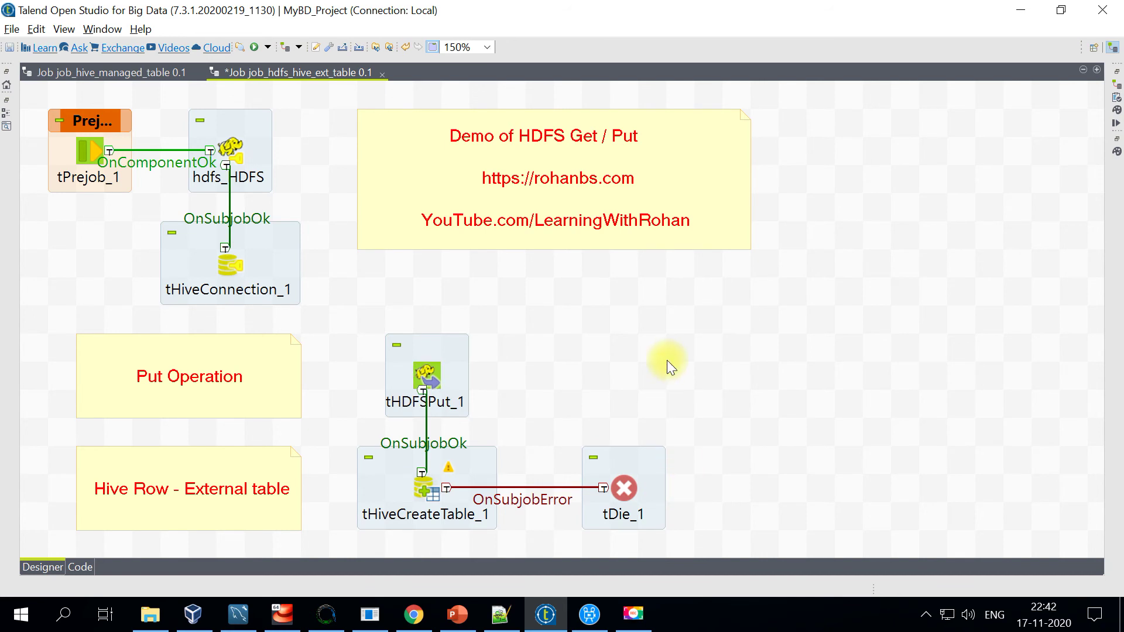
Save and run job_hdfs_hive_ext_table, and check the exit code in its execution log.
key("ctrl+s")
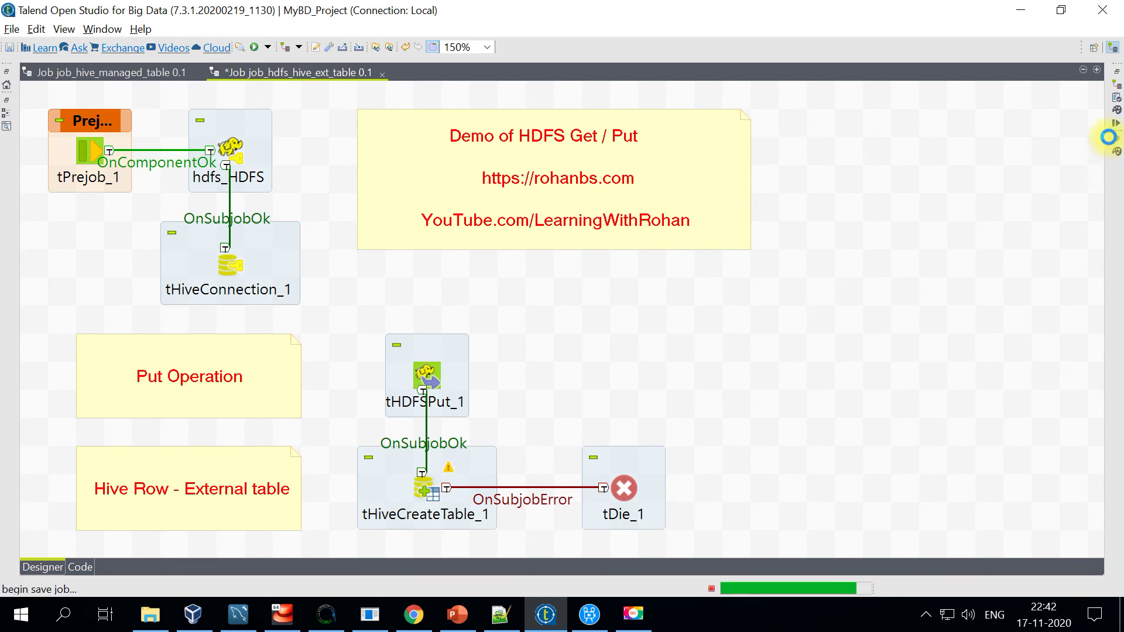
left_click(1116, 123)
left_click(400, 135)
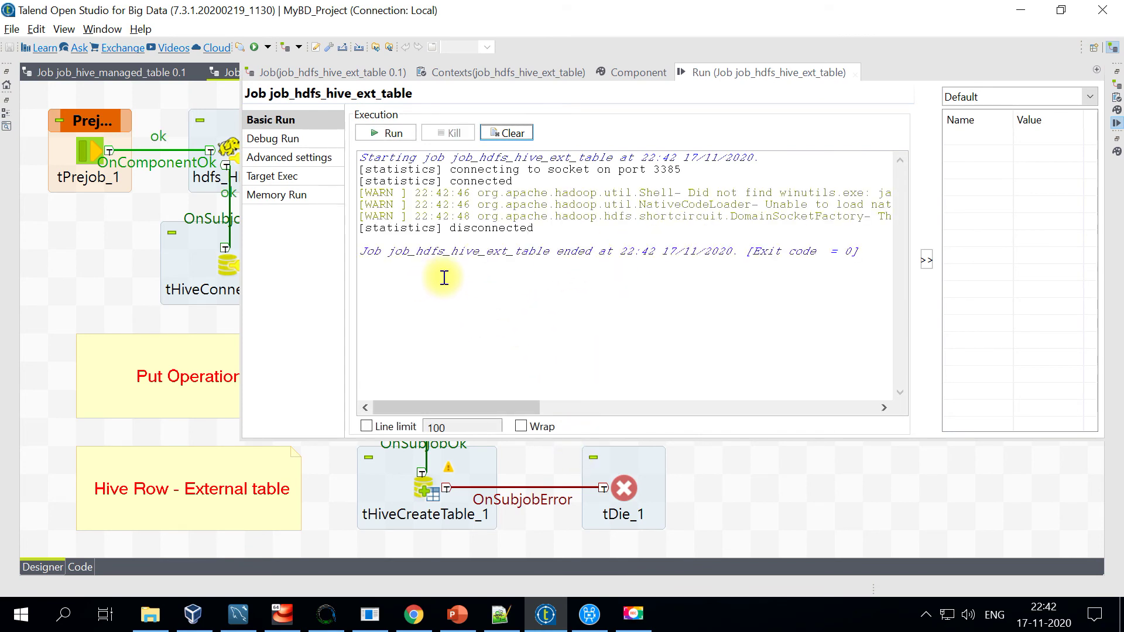
left_click_drag(377, 170, 535, 333)
left_click(531, 333)
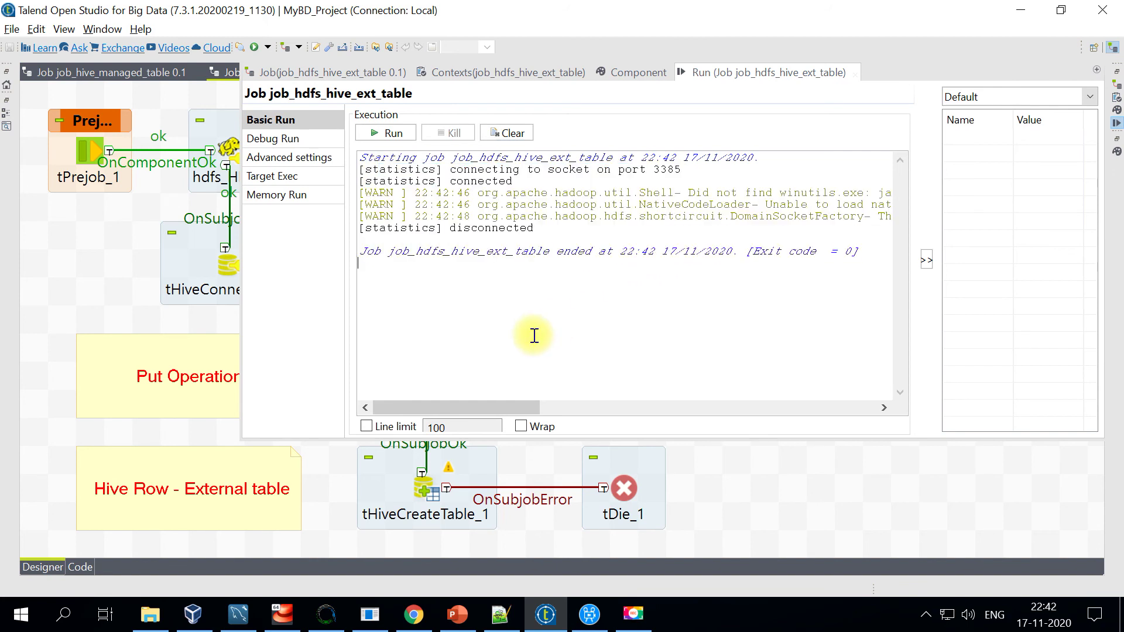
left_click_drag(860, 254, 731, 265)
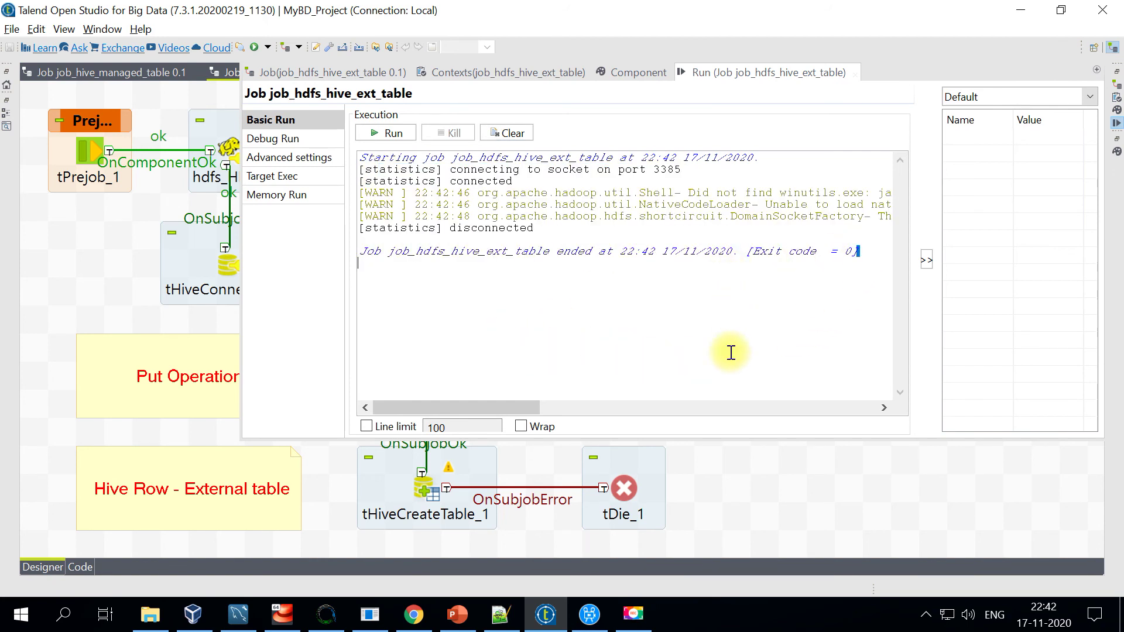
left_click(707, 515)
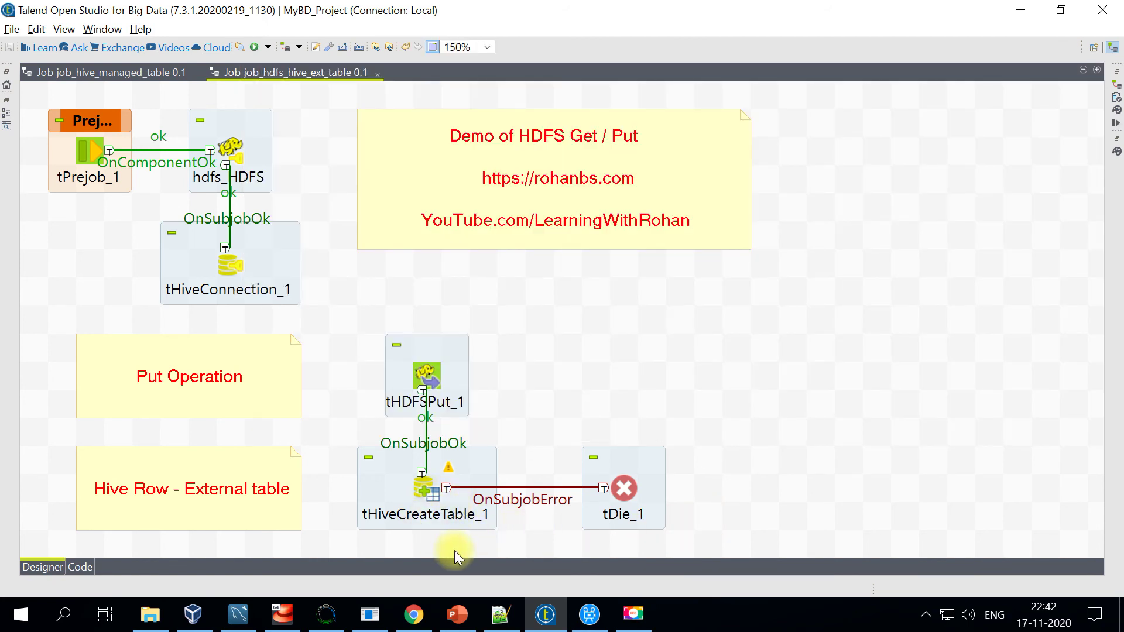
Switch to Aginity Pro and list the tables of the retail database by running "use retail;" and "show tables;".
left_click(326, 612)
key("ctrl+shift+Home")
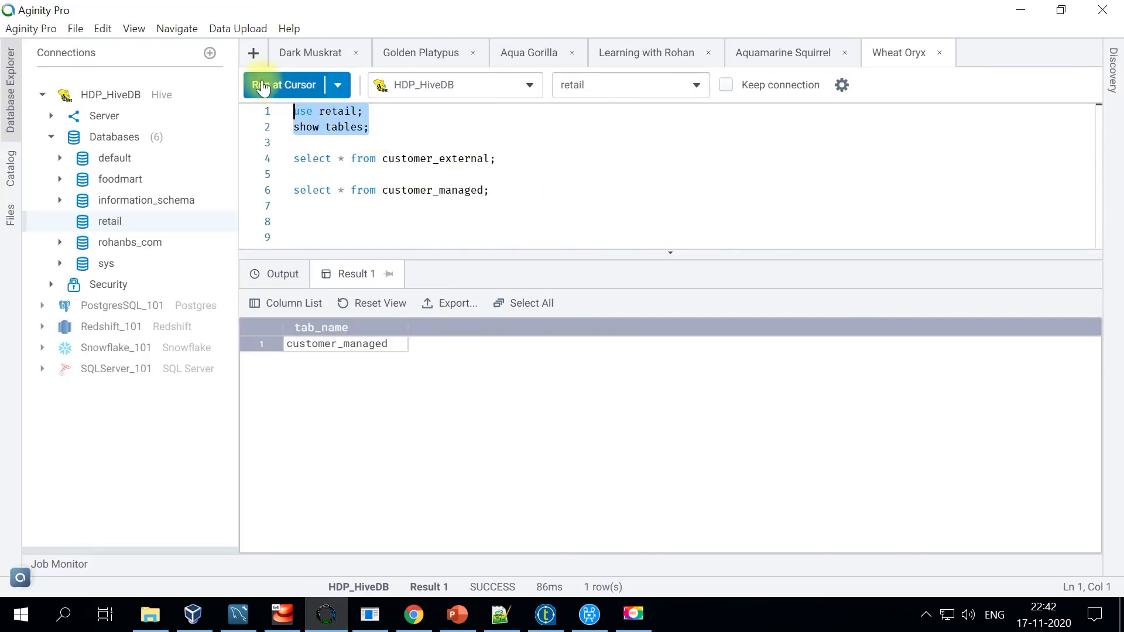
left_click(258, 85)
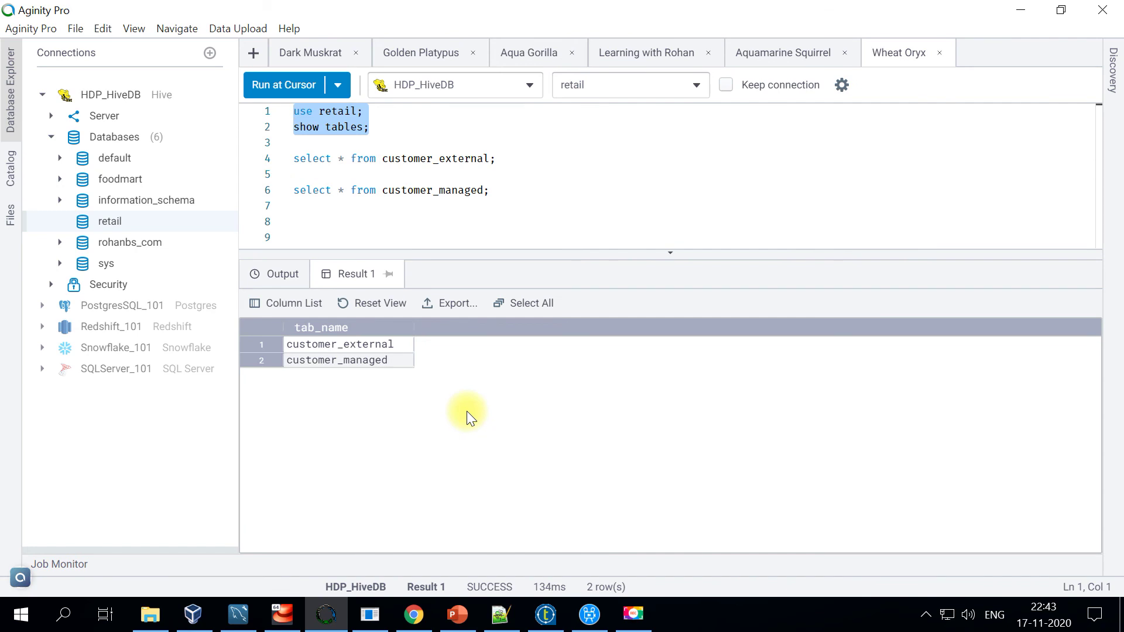
left_click(375, 349)
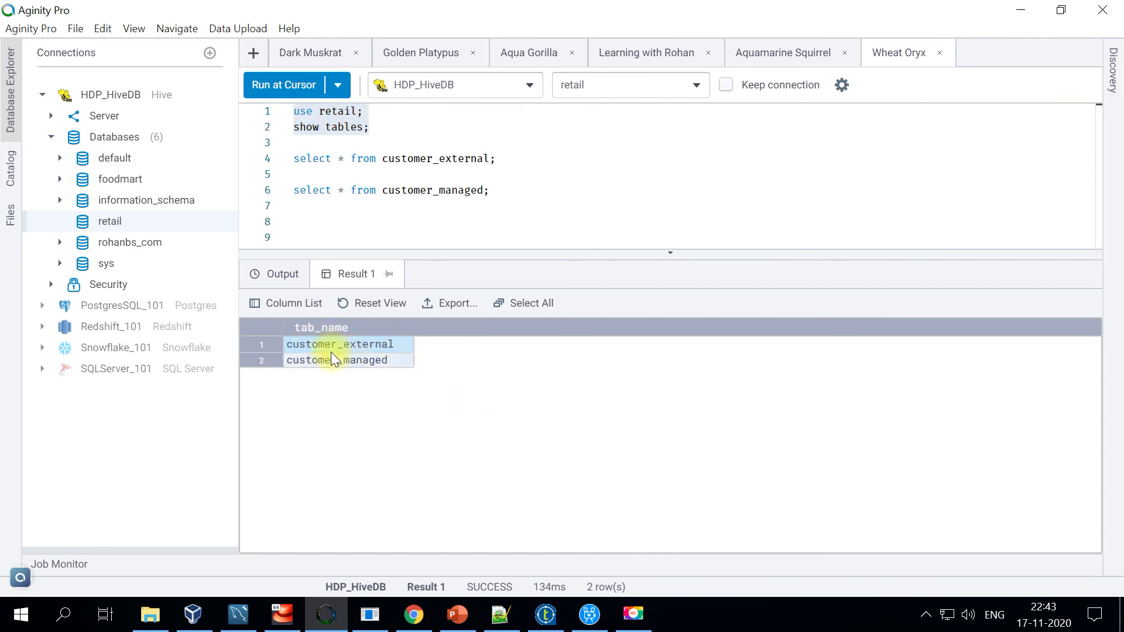
Run the query "select * from customer_external;" and look through the returned customer rows.
left_click(425, 159)
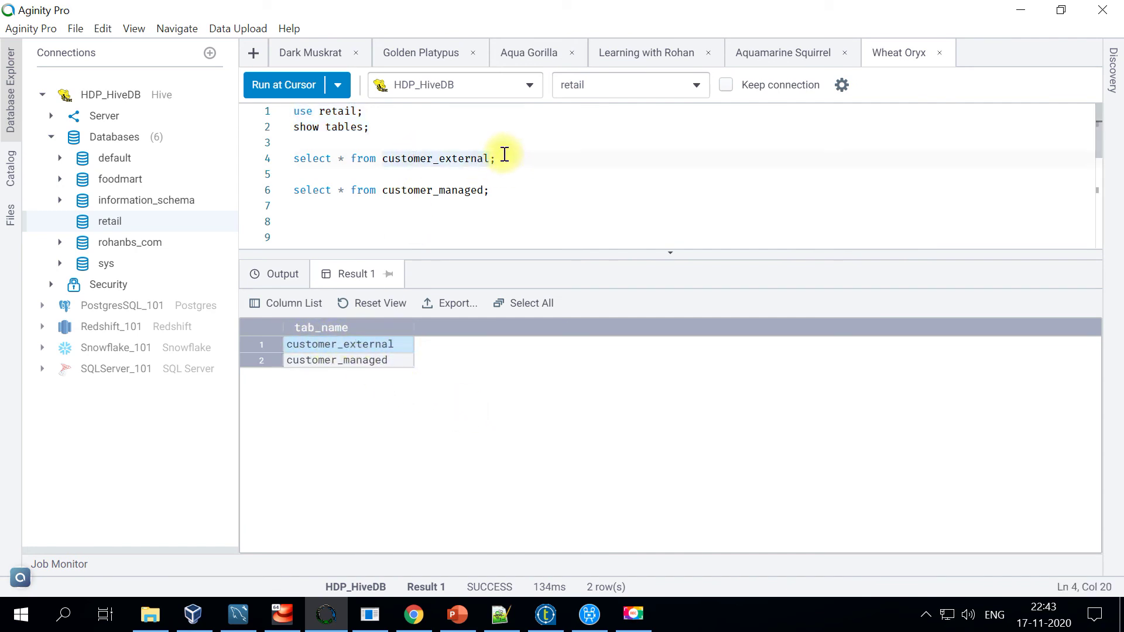
left_click_drag(499, 157, 294, 156)
left_click(258, 88)
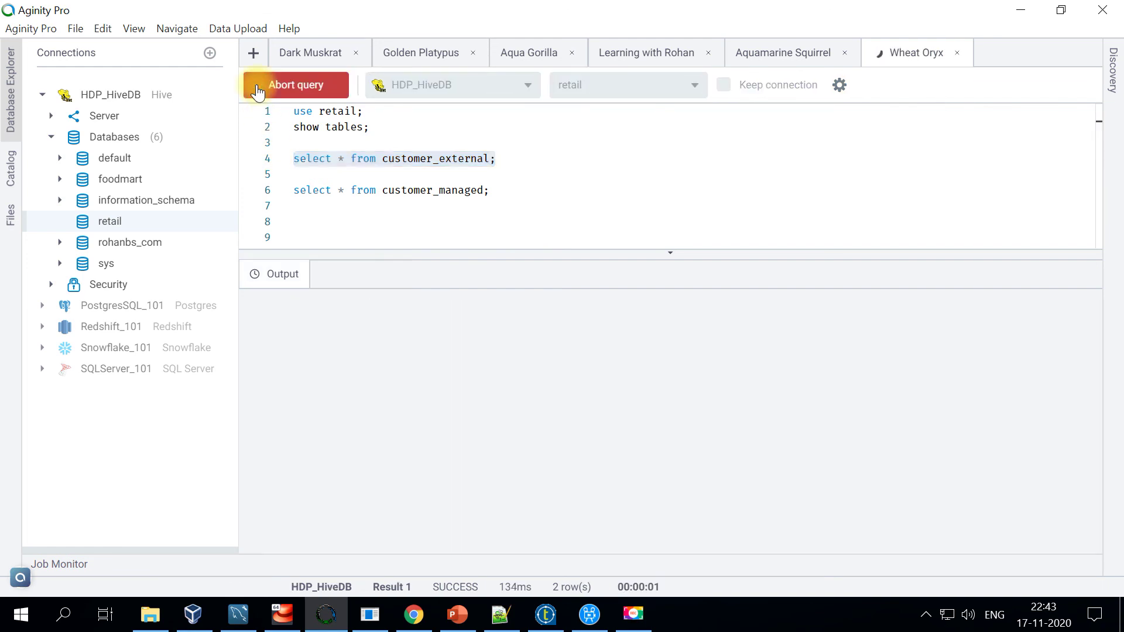
scroll(552, 437, "down", 6)
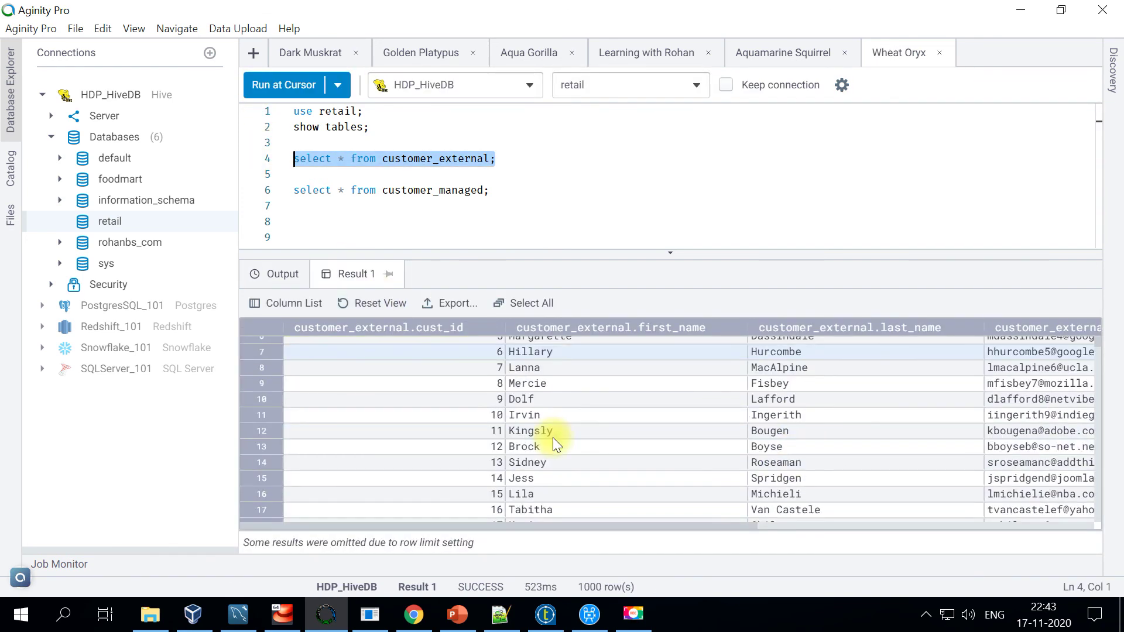
left_click_drag(551, 368, 581, 510)
scroll(586, 431, "up", 6)
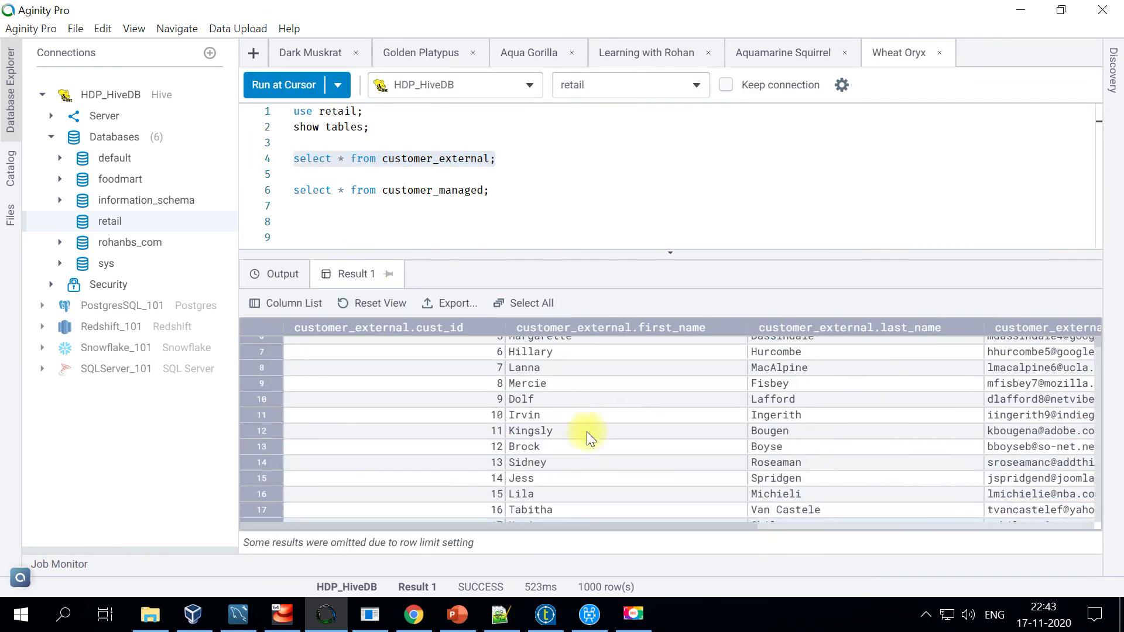
Switch back to Talend Open Studio and review the tHiveCreateTable_1 and tHDFSPut_1 components in the job design.
left_click(559, 613)
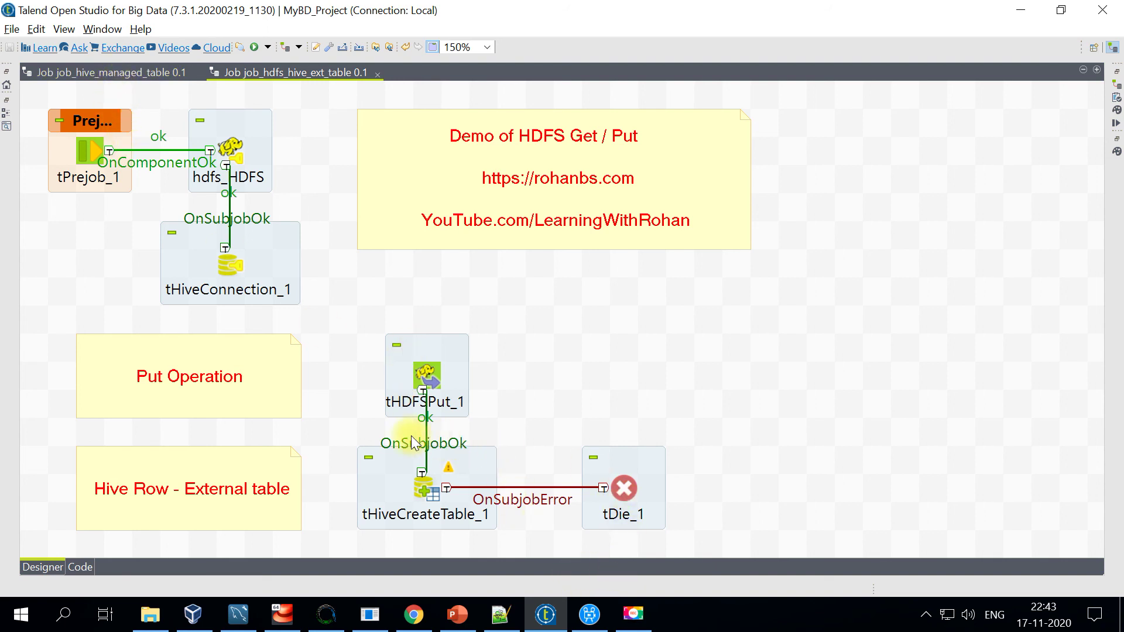
left_click_drag(339, 422, 580, 529)
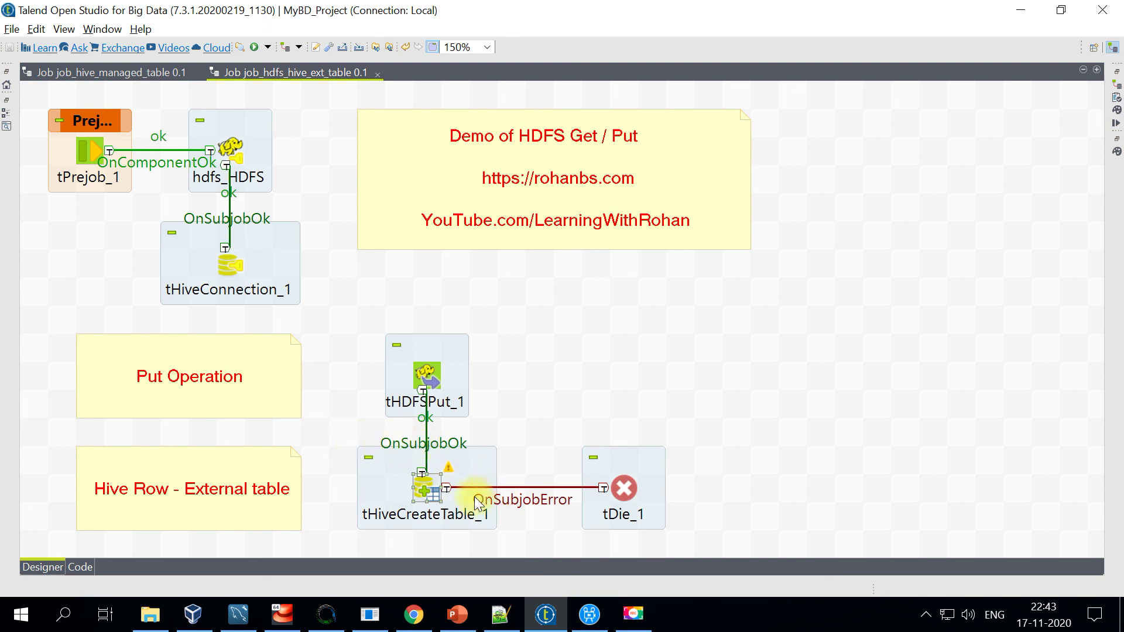
left_click_drag(357, 306, 508, 416)
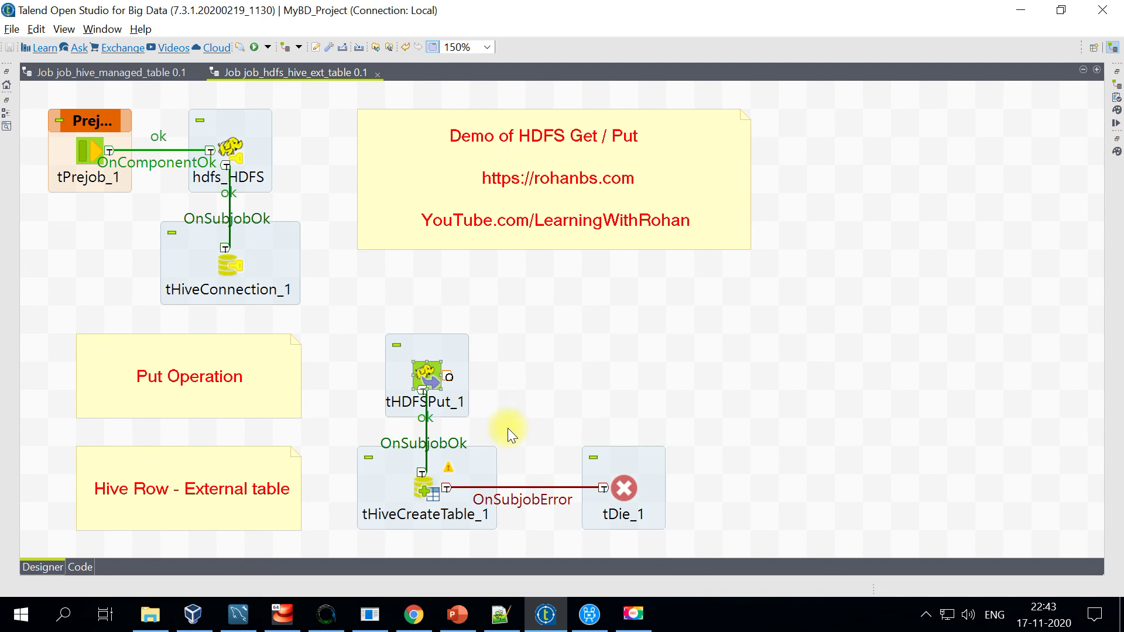